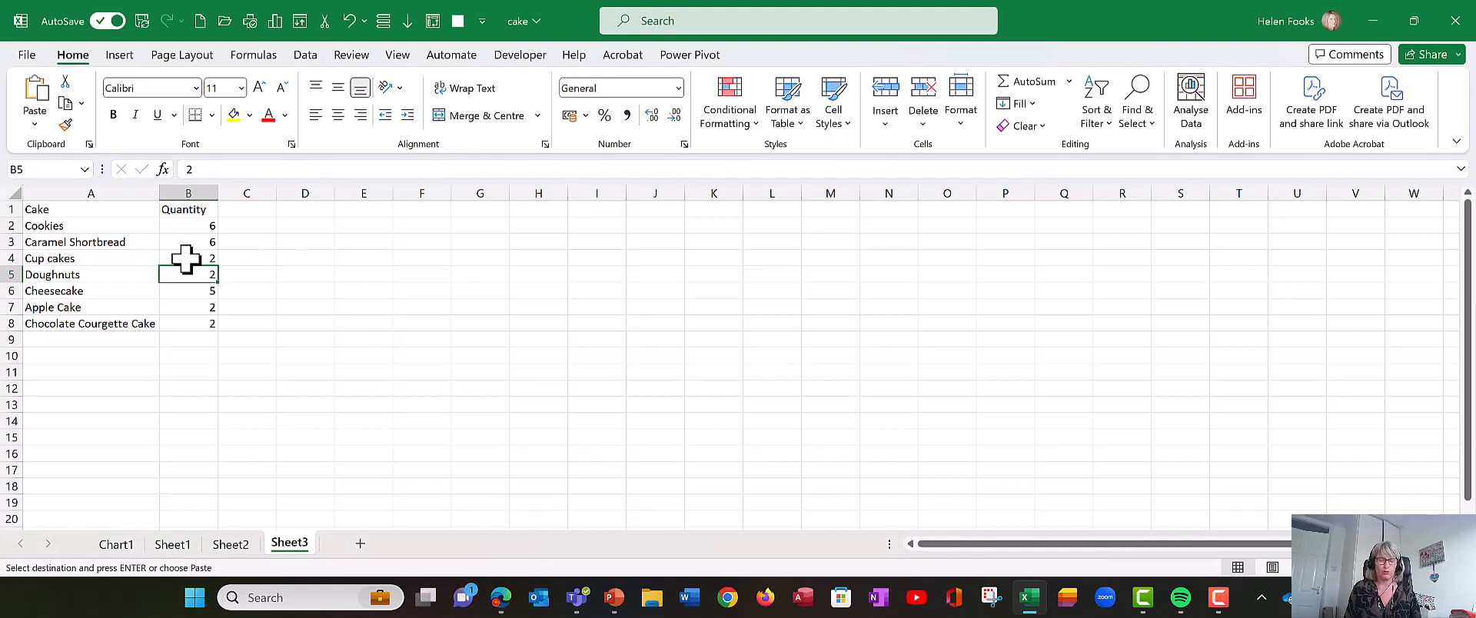
Step: Convert the cake and quantity data in A1:B8 into a table with headers
key("ctrl+t")
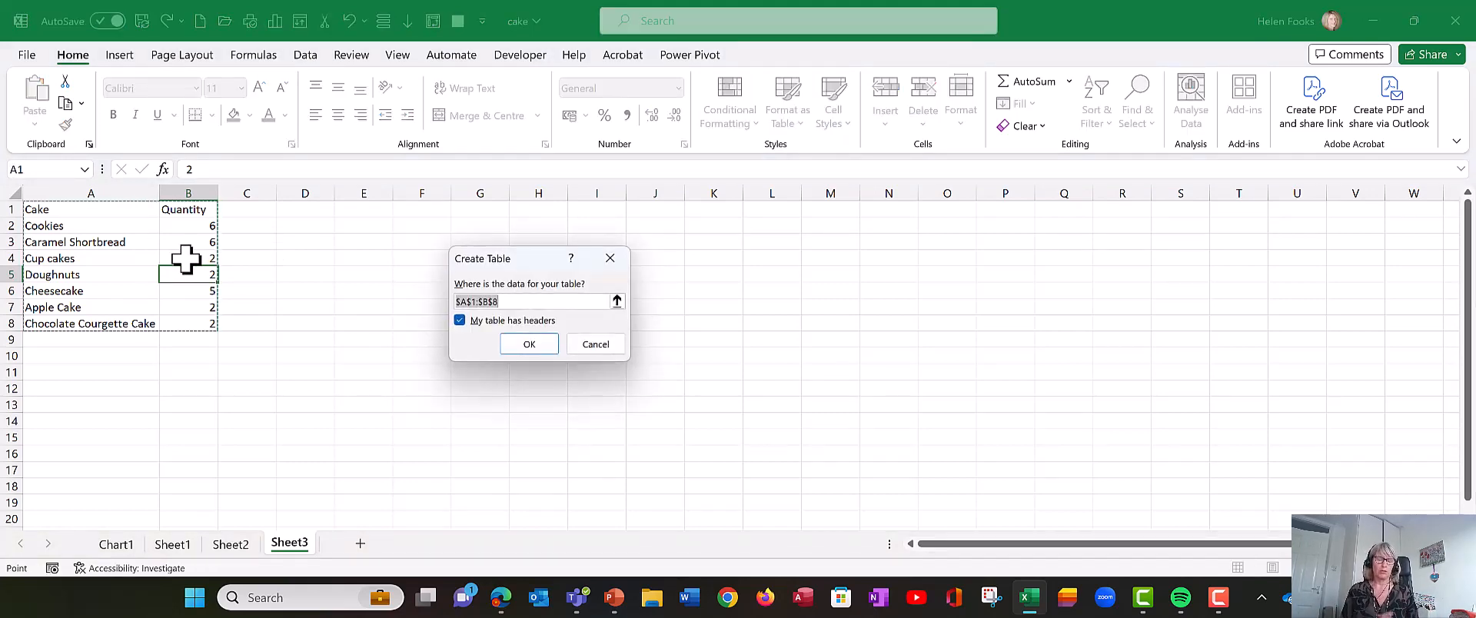
key("Return")
key("ctrl+2")
mouse_move(433, 277)
left_mouse_down()
mouse_move(487, 312)
mouse_move(667, 314)
left_mouse_up()
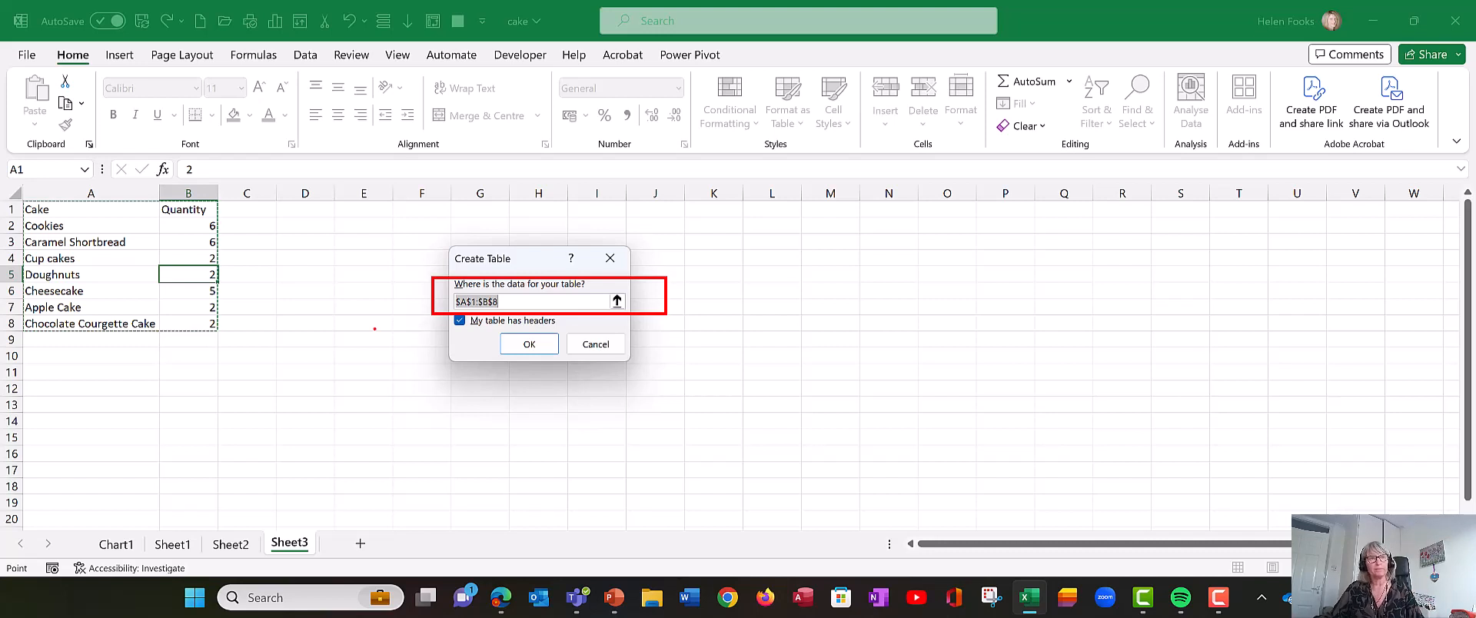
key("Escape")
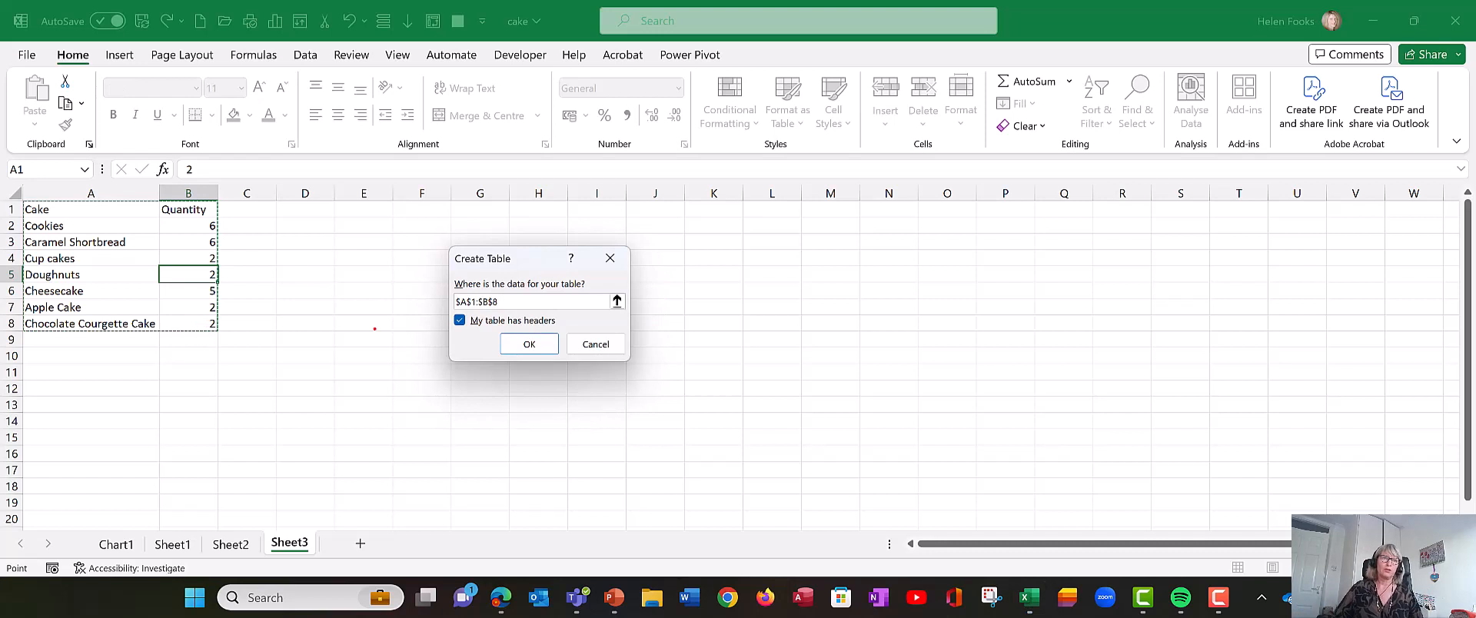
mouse_move(437, 302)
left_mouse_down()
mouse_move(621, 354)
mouse_move(637, 333)
left_mouse_up()
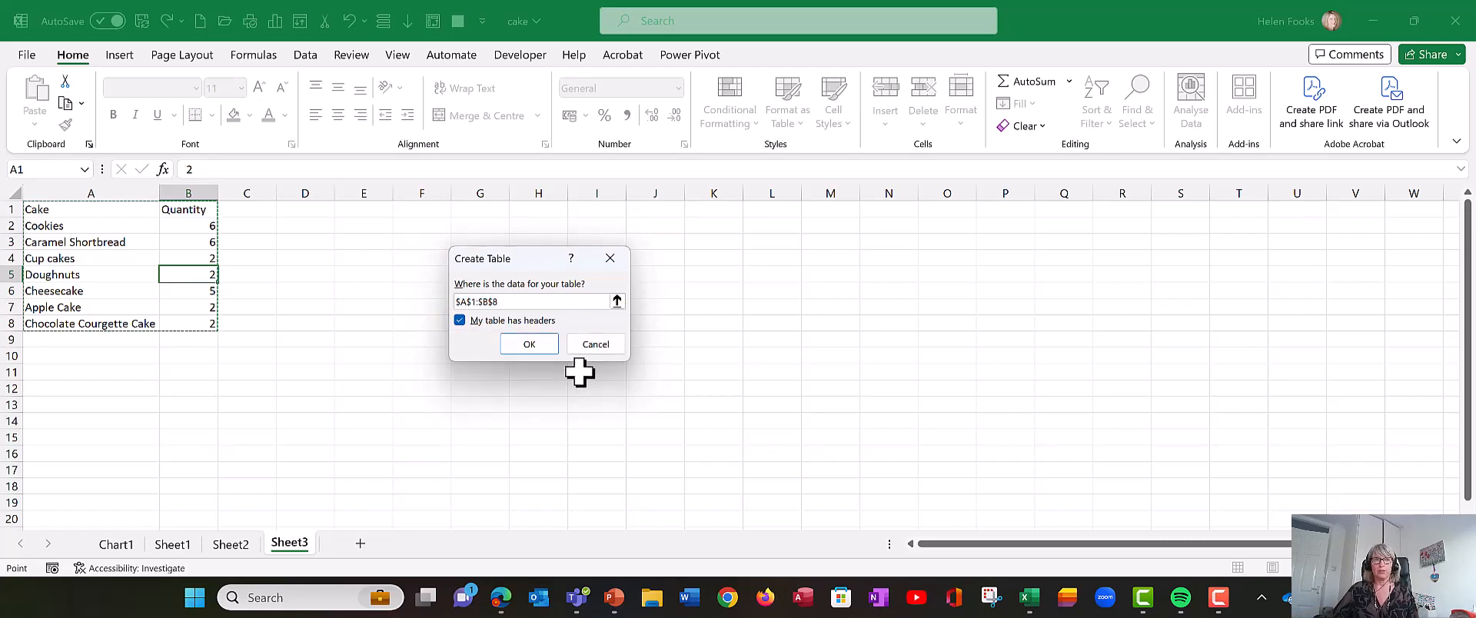
left_click(529, 346)
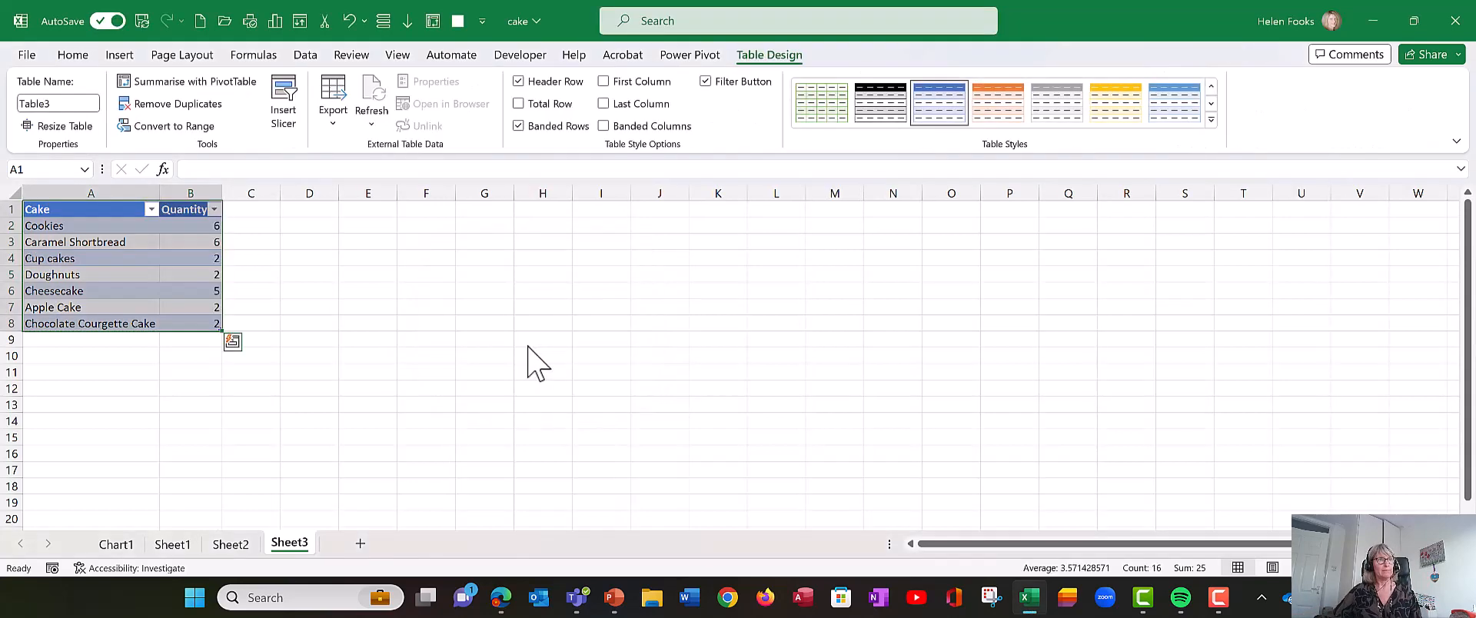
left_click(556, 431)
left_click(163, 308)
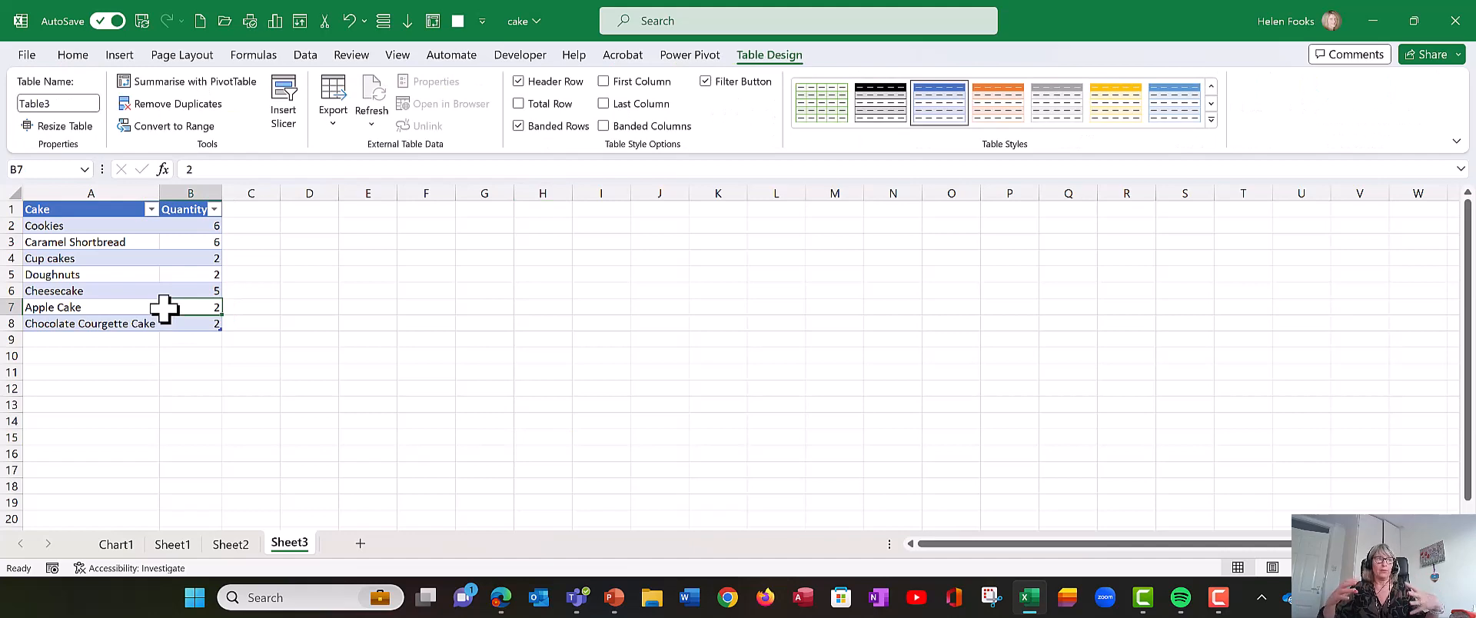
key("Down")
key("Down")
key("Left")
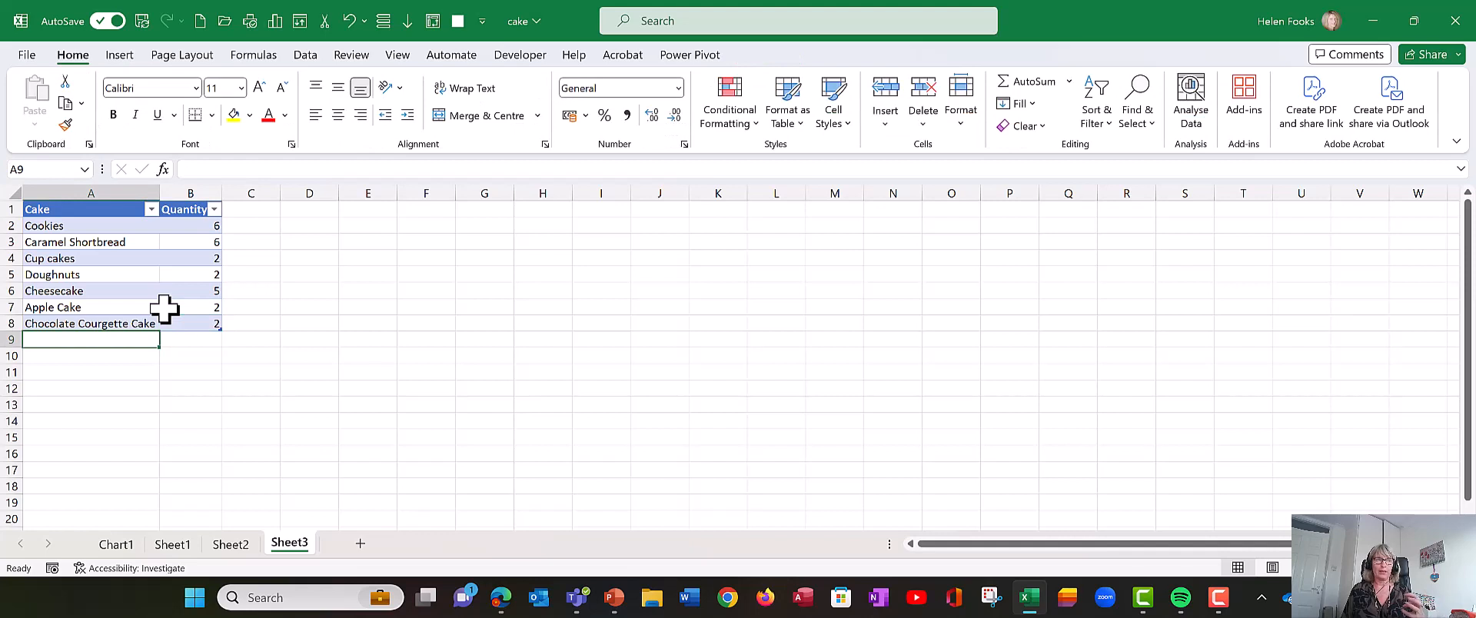
key("Up")
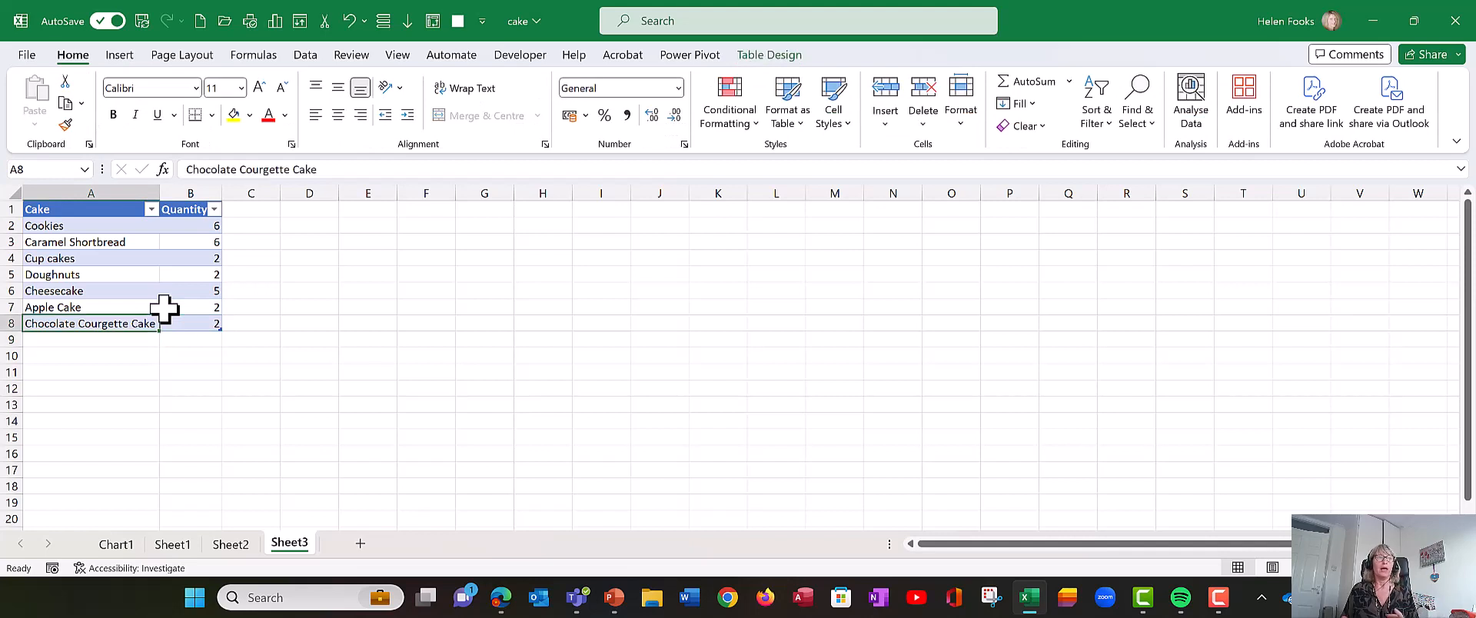
key("Up")
key("Up")
key("Up")
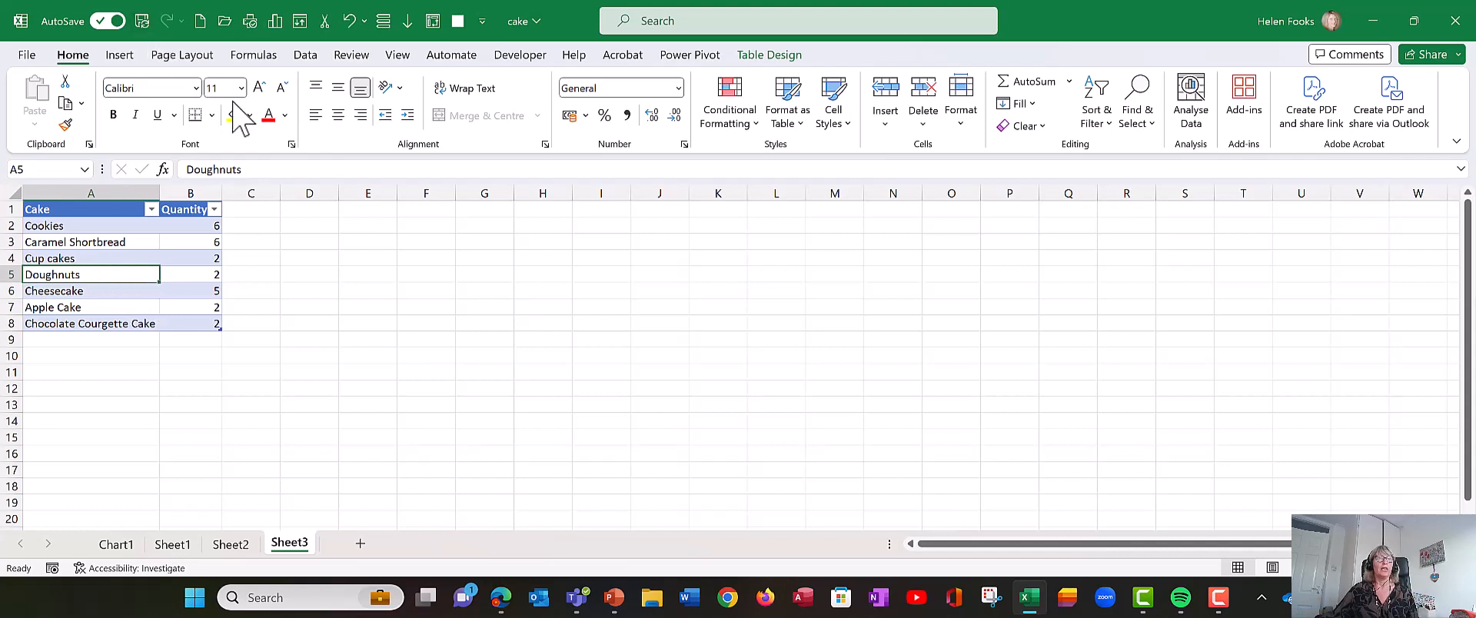
Step: Insert a 3-D pie chart of the cake quantities and place it beside the table
key("F10")
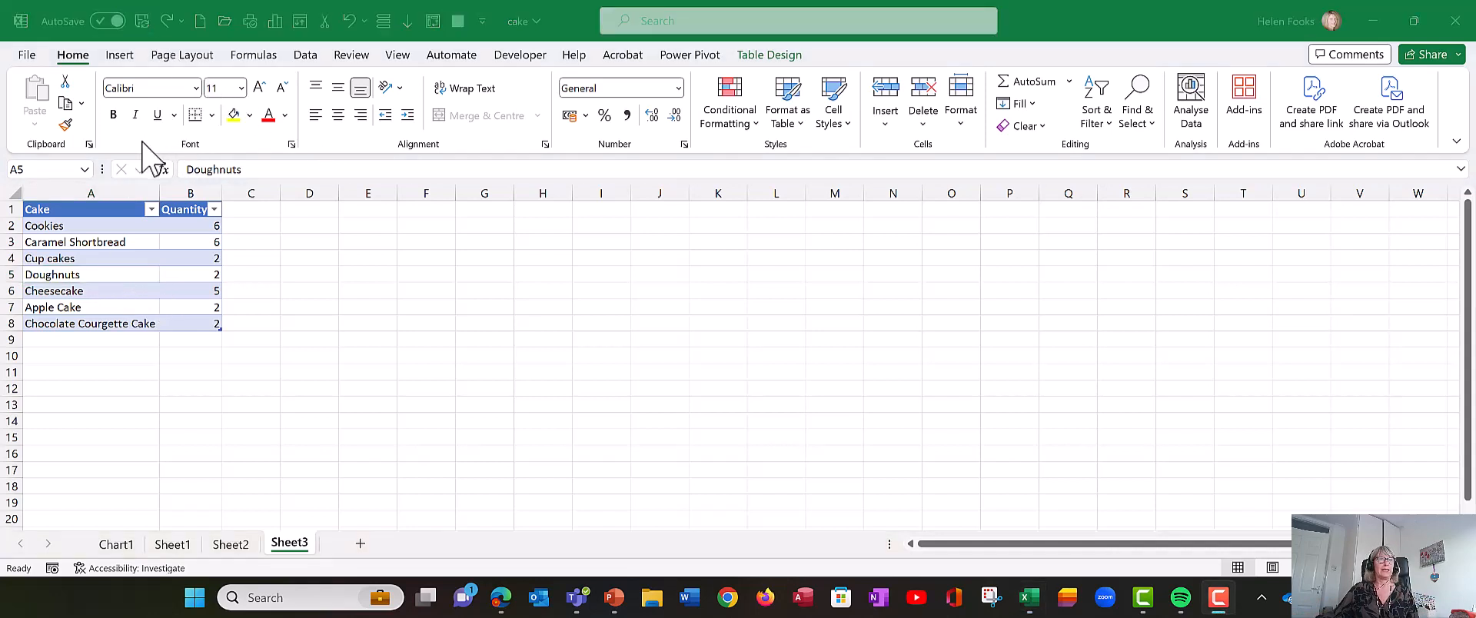
left_click(124, 53)
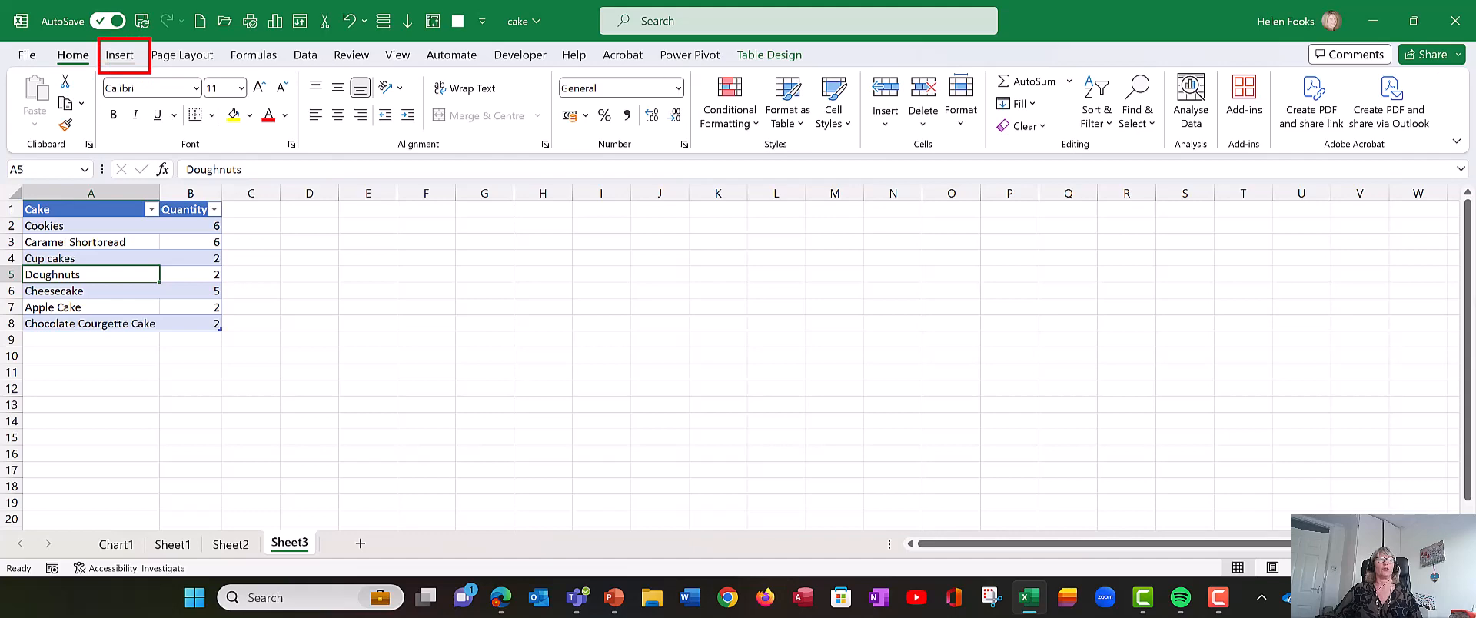
left_click(120, 54)
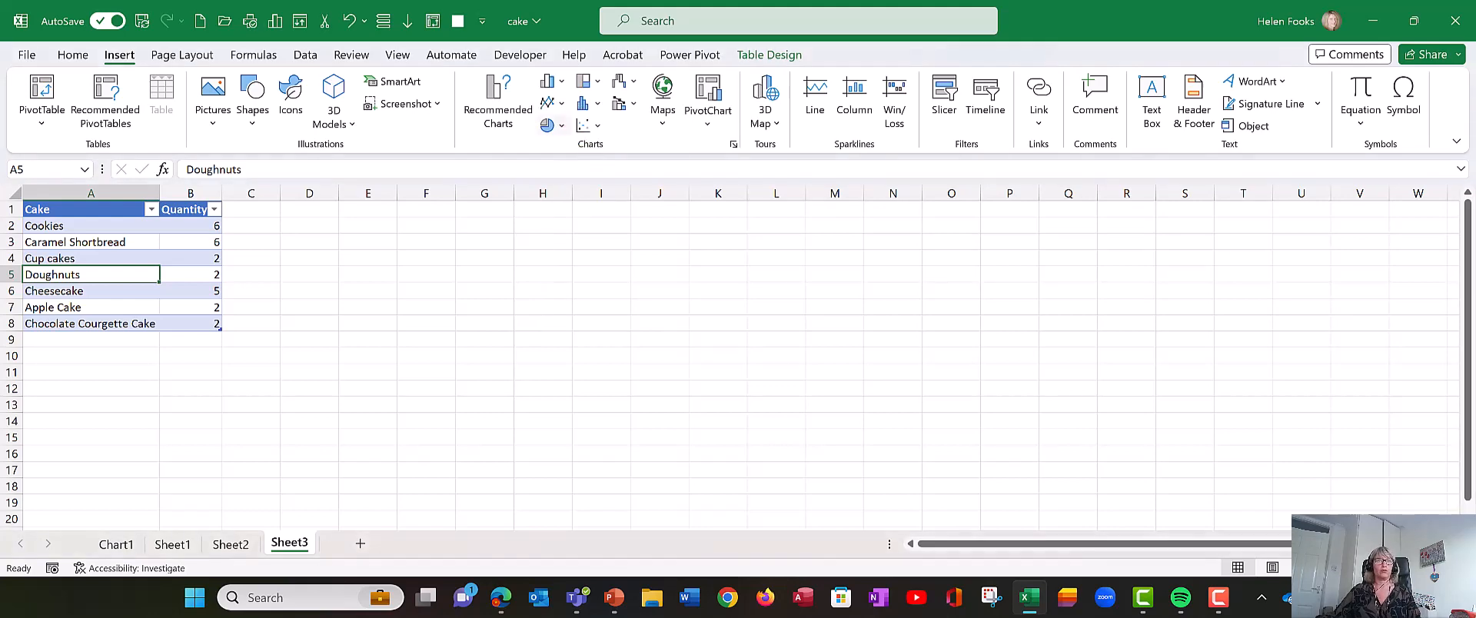
left_click(562, 125)
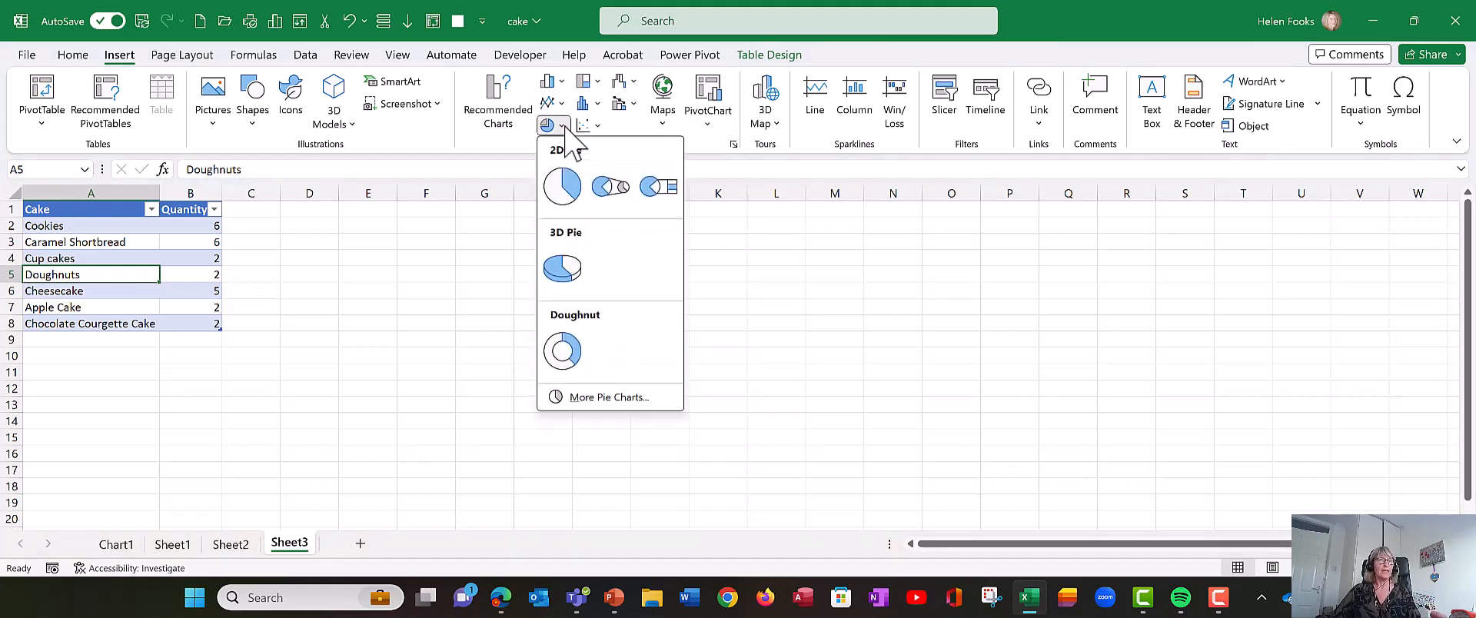
left_click(565, 264)
left_click_drag(628, 269, 382, 241)
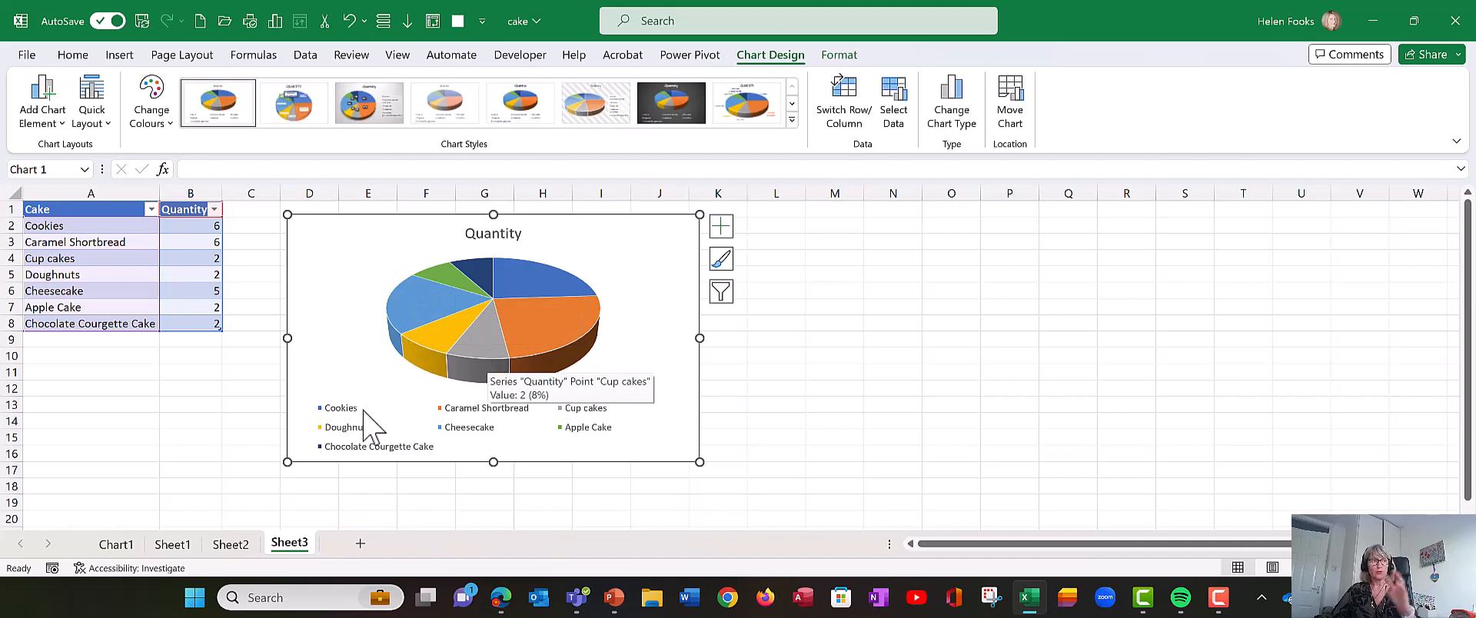
Step: Add a new table row in row 9 for Chocolate Bundt Cake with a quantity of 1
left_click(166, 389)
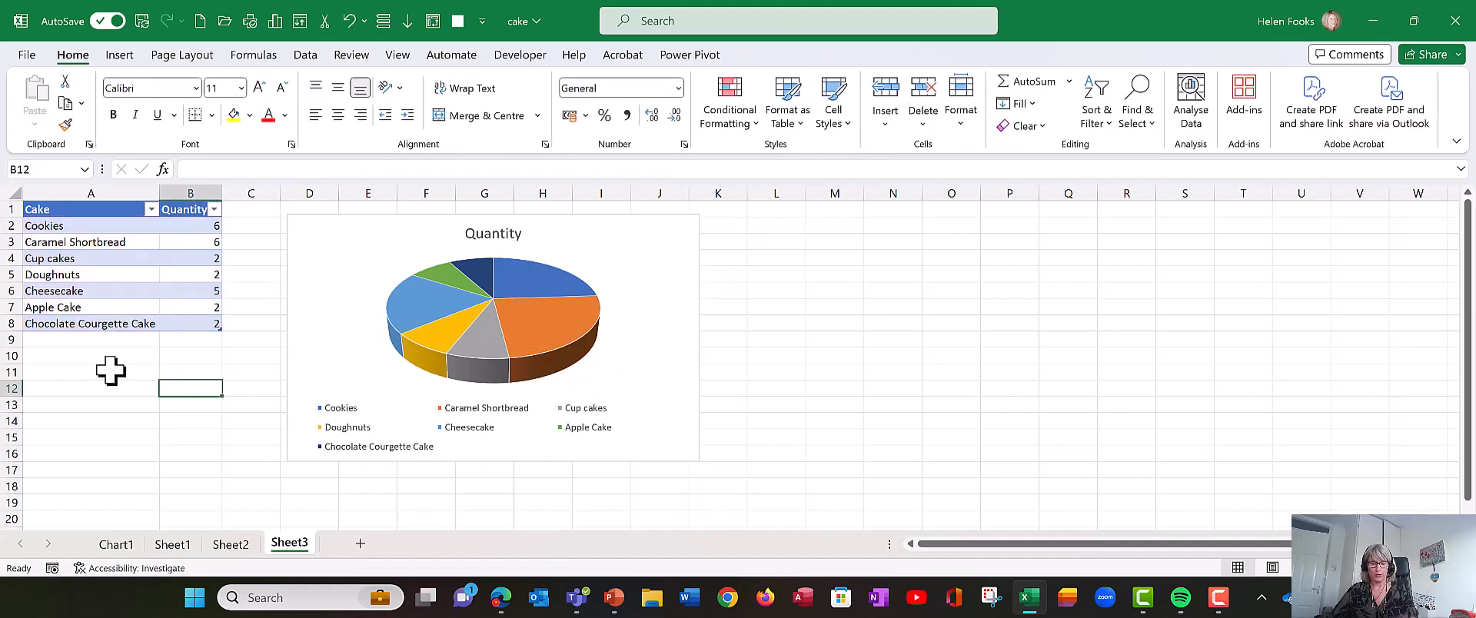
left_click(80, 340)
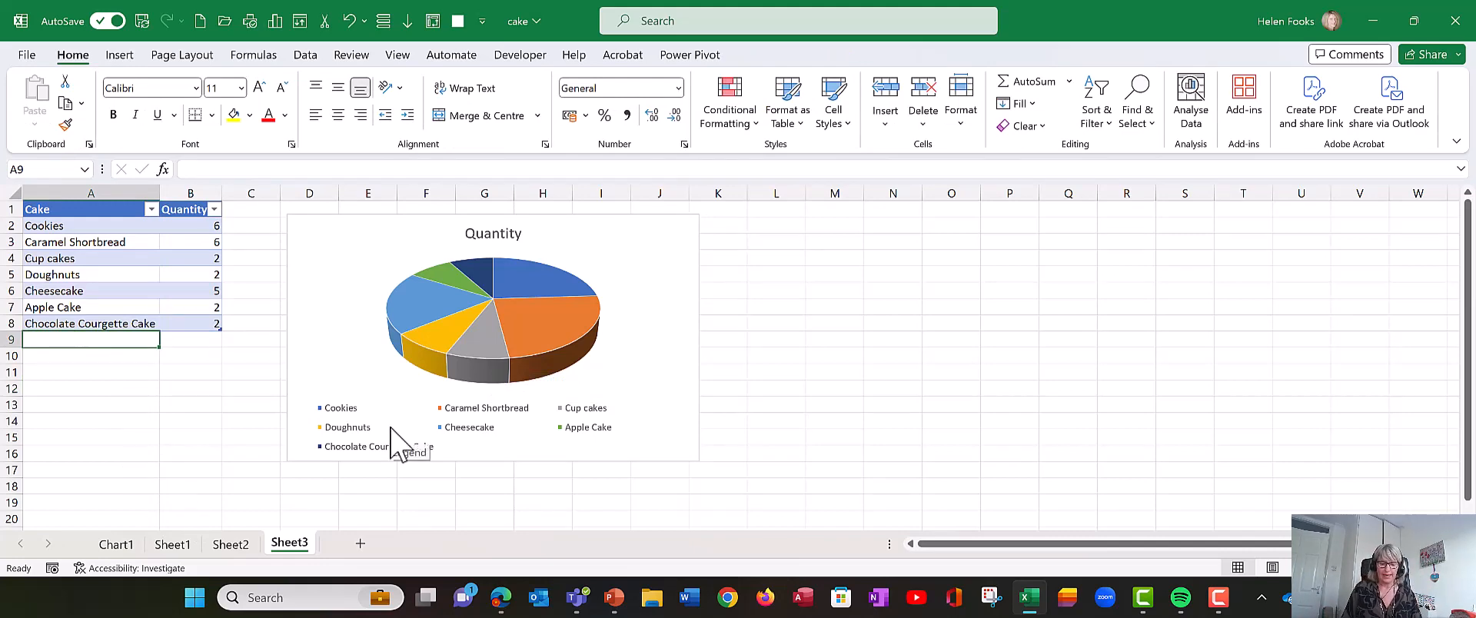
type("Chocolate B")
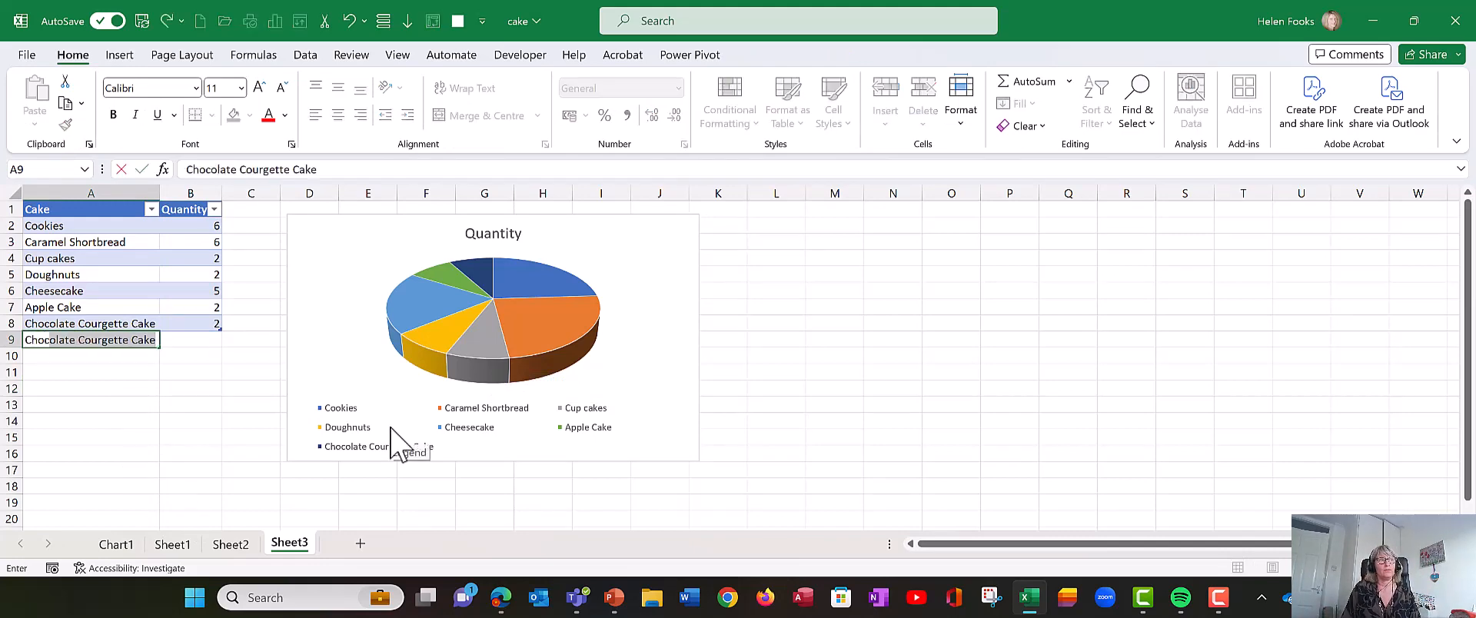
type("undt Cake")
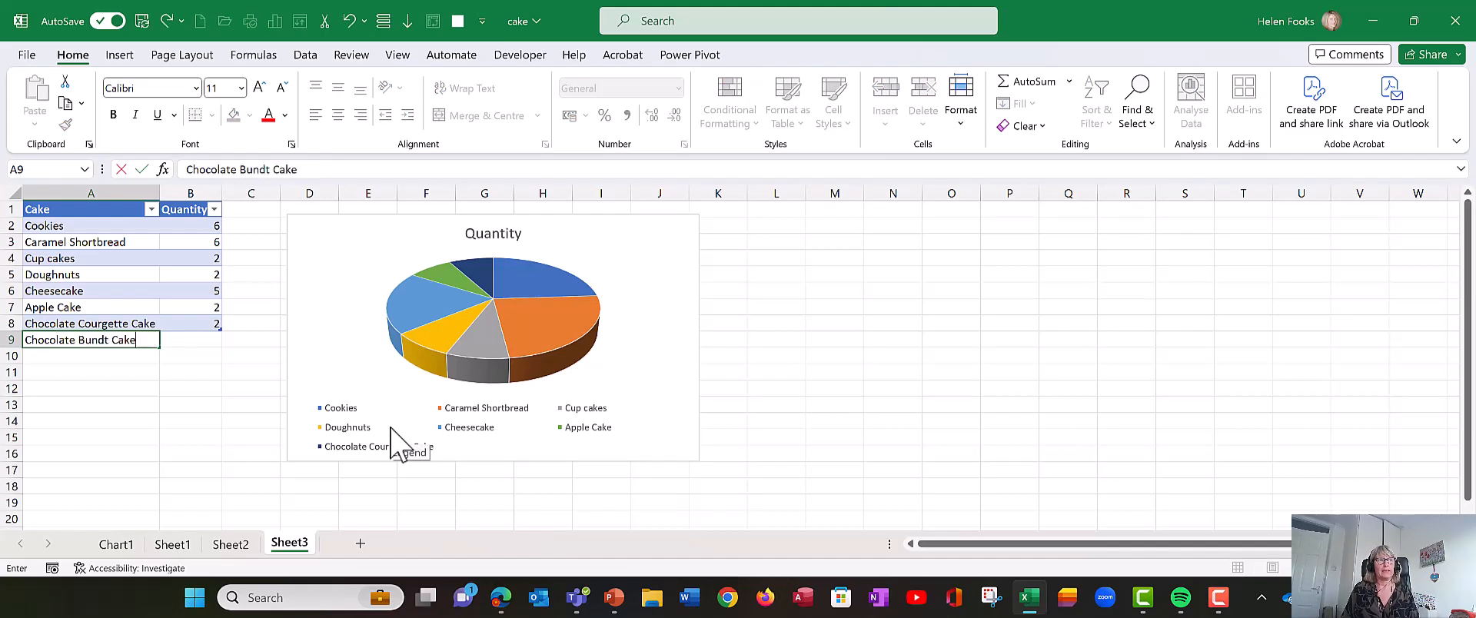
key("Tab")
type("1")
key("Return")
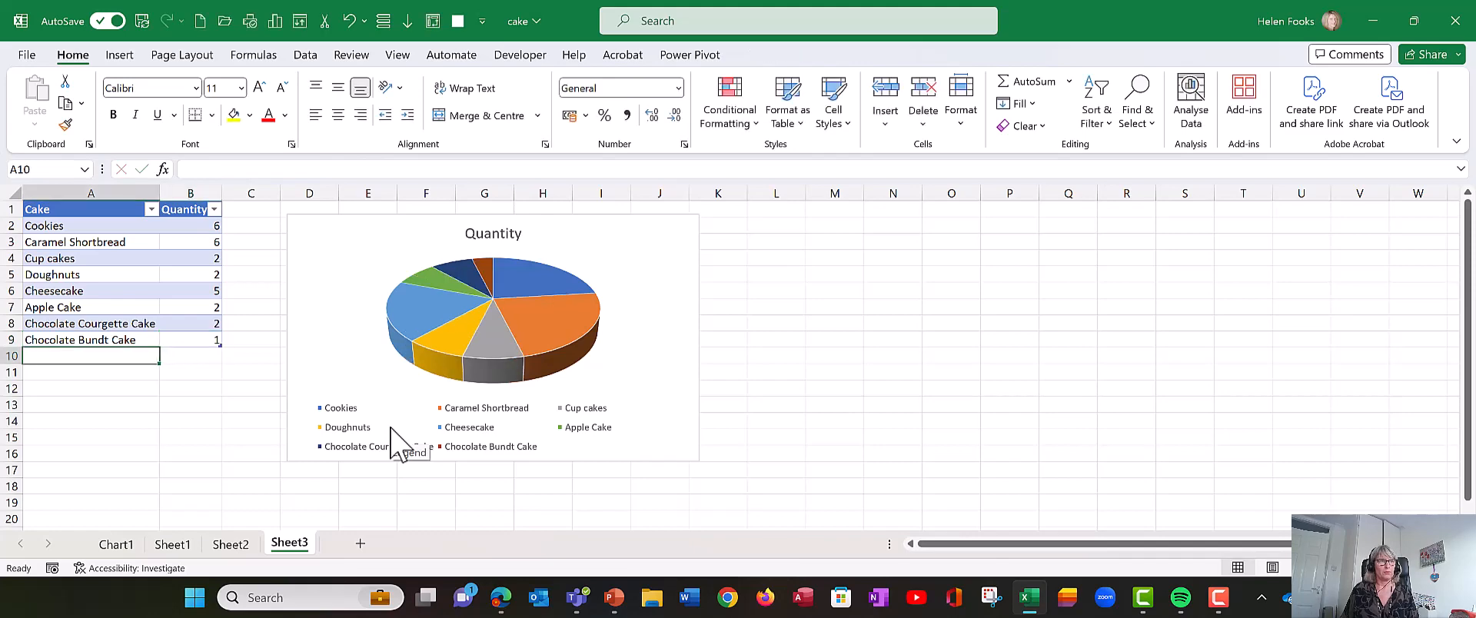
Step: Add Rock Cakes with a quantity of 1 as the next table row
type("Rock Cakes")
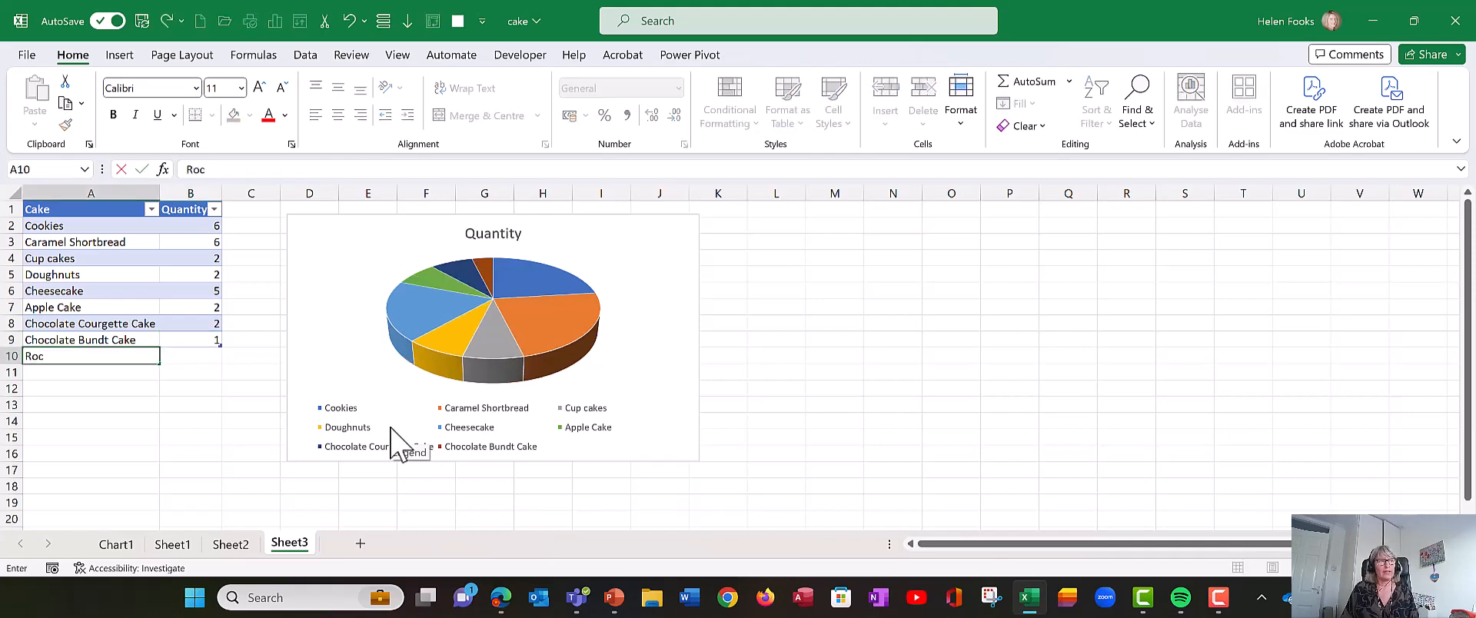
key("Tab")
type("1")
key("Up")
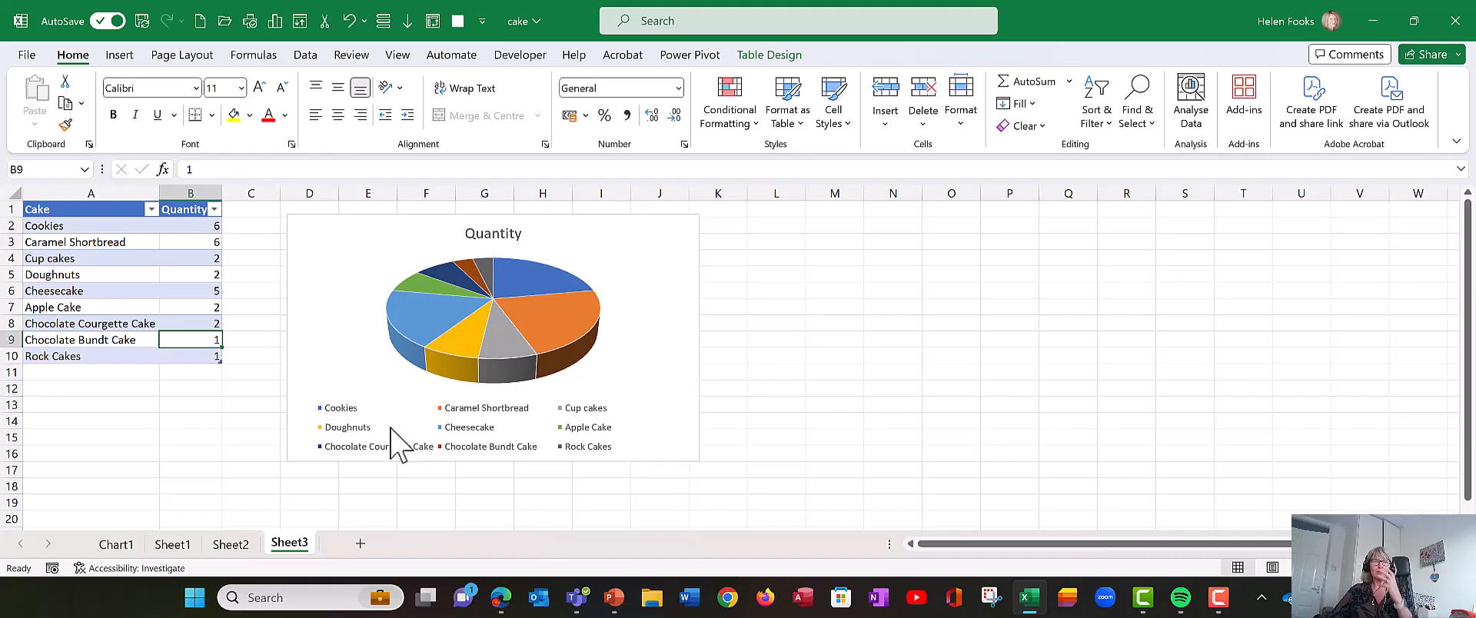
Step: Select the whole pie series in the chart and examine the selection handles around its slices
left_click(538, 326)
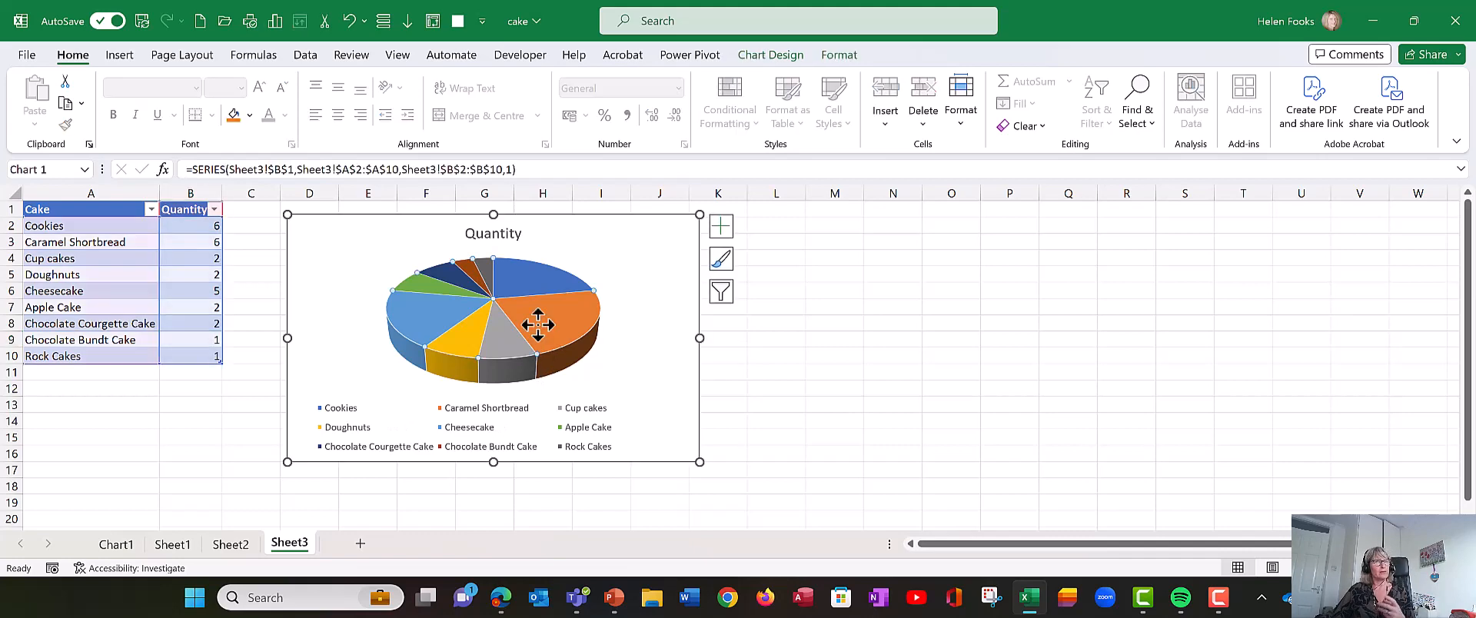
left_click(602, 378)
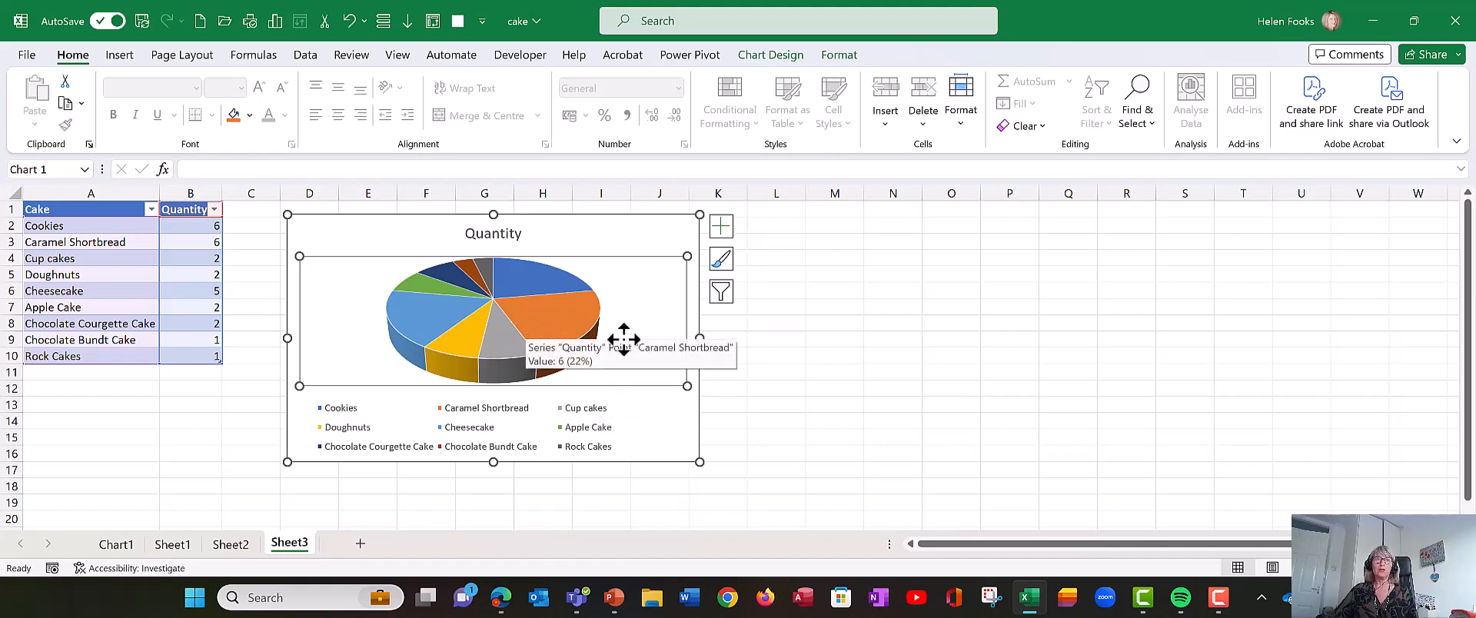
left_click(576, 337)
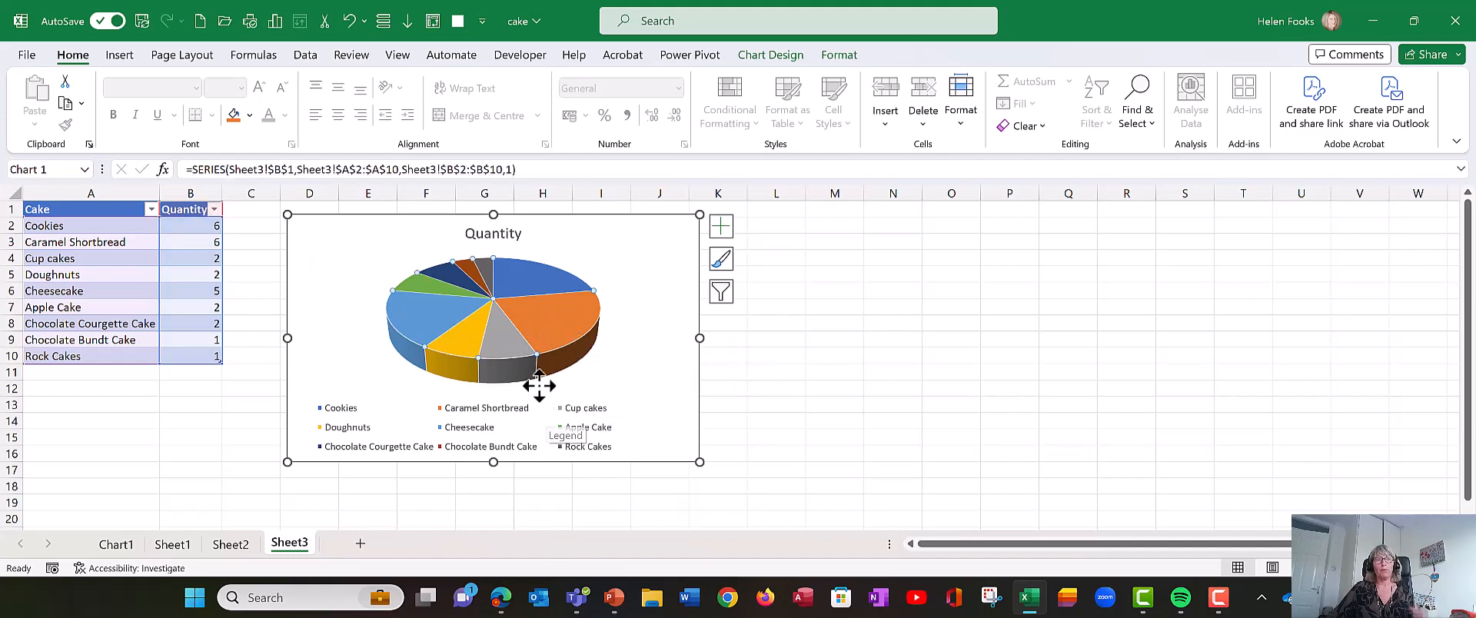
mouse_move(567, 331)
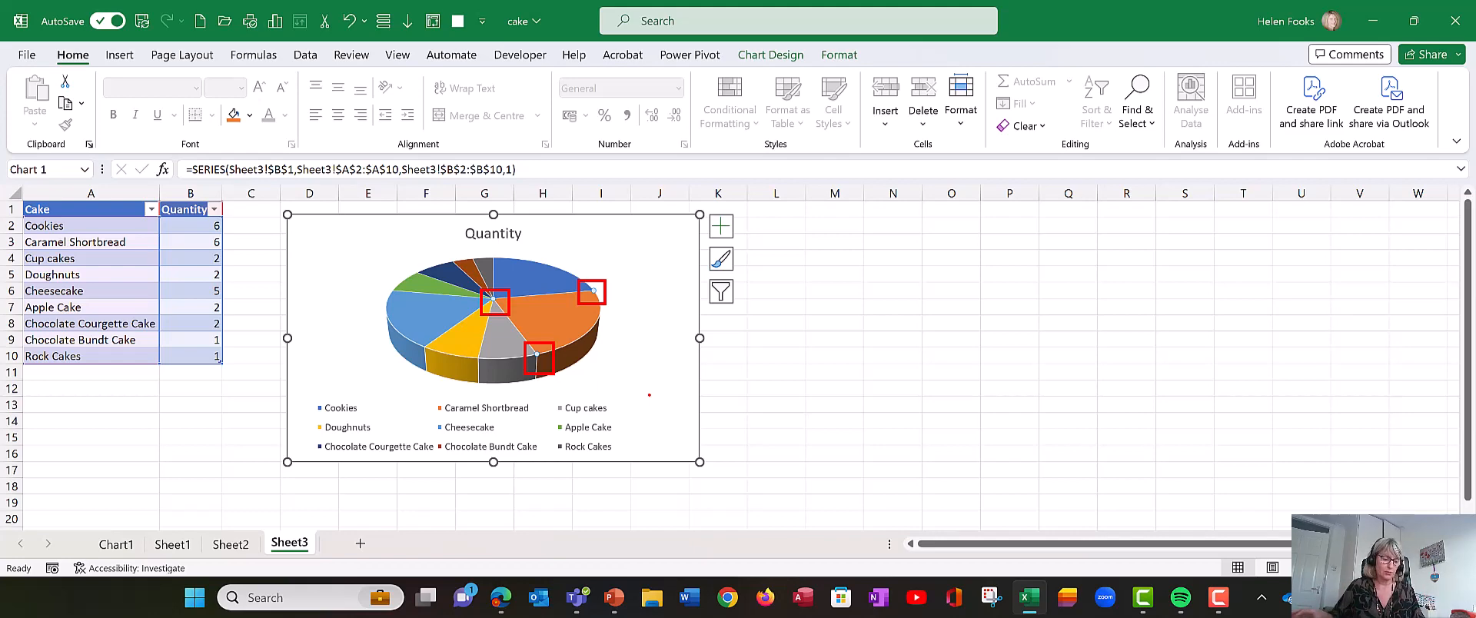
left_click(865, 353)
left_click(548, 328)
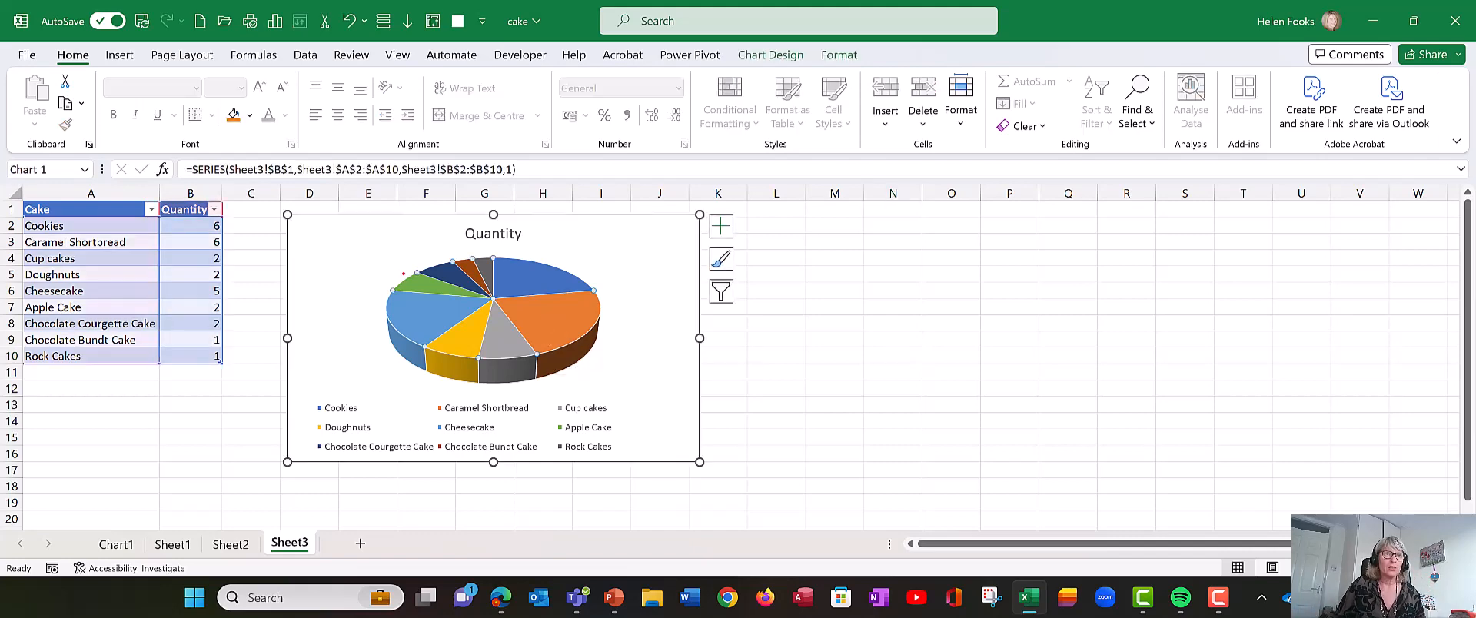
left_click_drag(386, 279, 403, 309)
mouse_move(414, 260)
left_mouse_down()
mouse_move(422, 283)
mouse_move(473, 257)
mouse_move(483, 267)
left_mouse_up()
key("Escape")
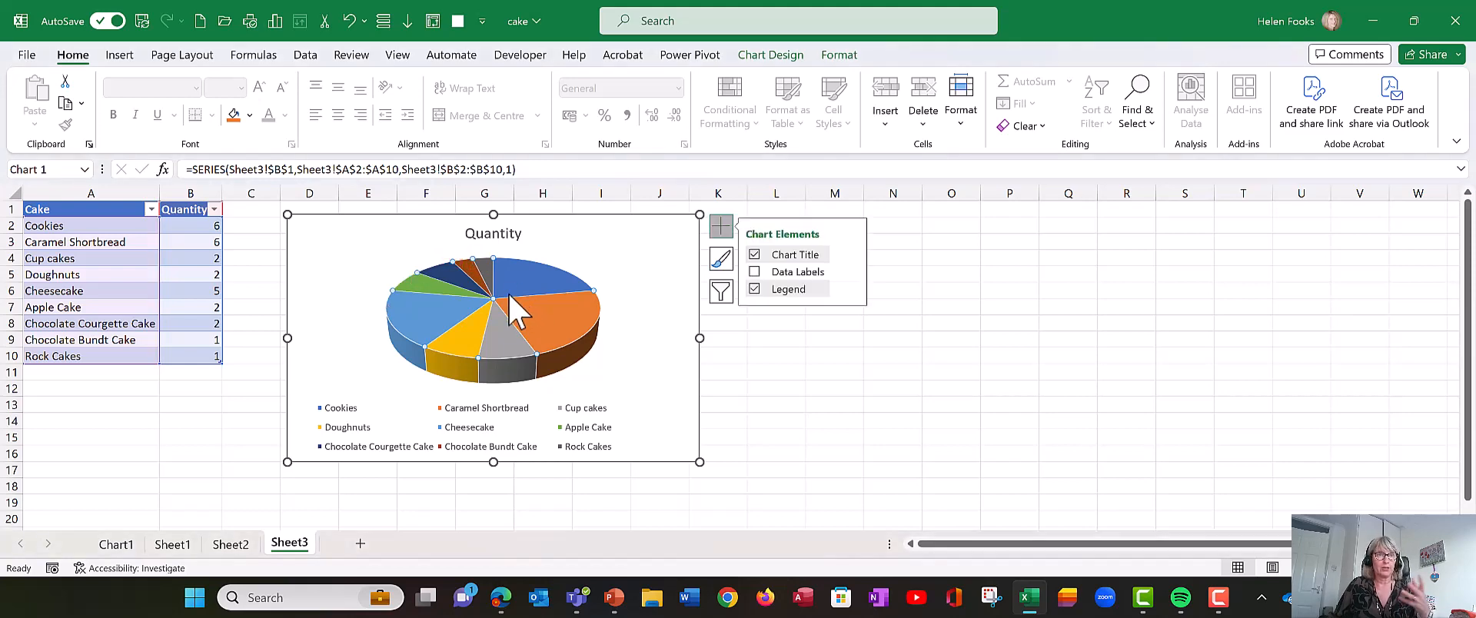
Step: Try filling the entire pie series with a dark green theme colour, and undo the fill
right_click(510, 296)
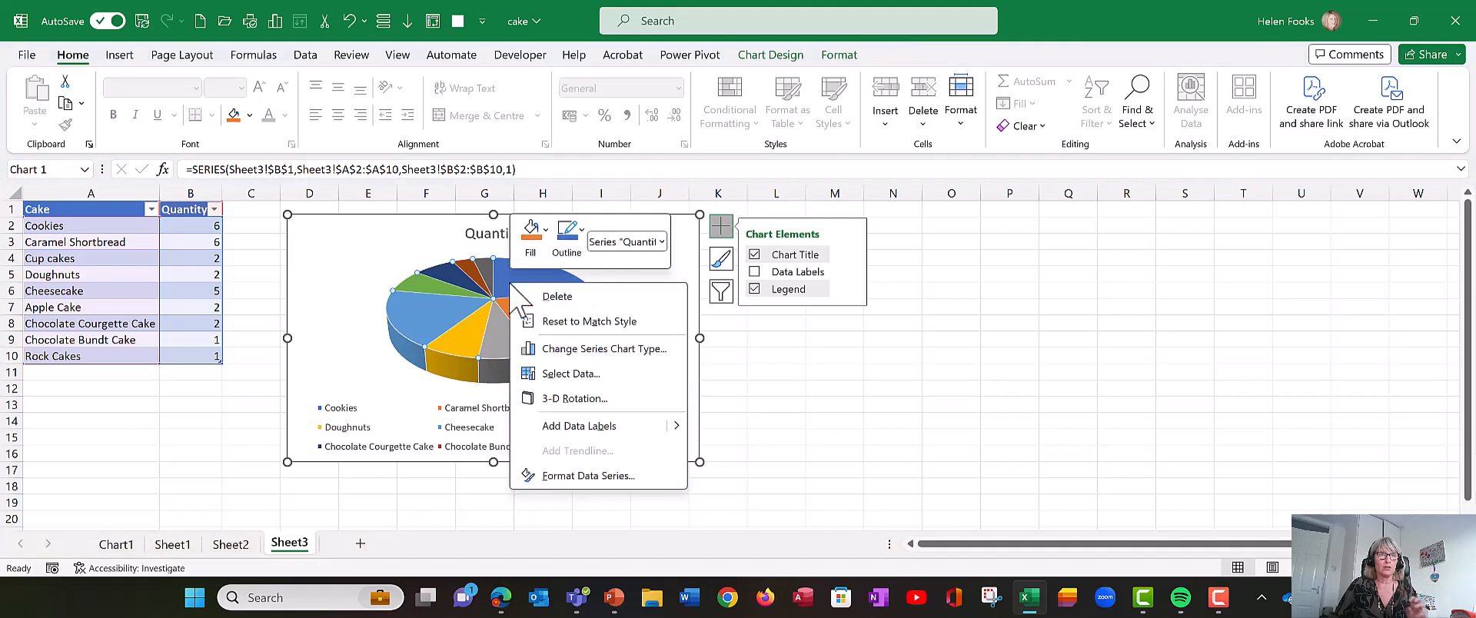
left_click(538, 245)
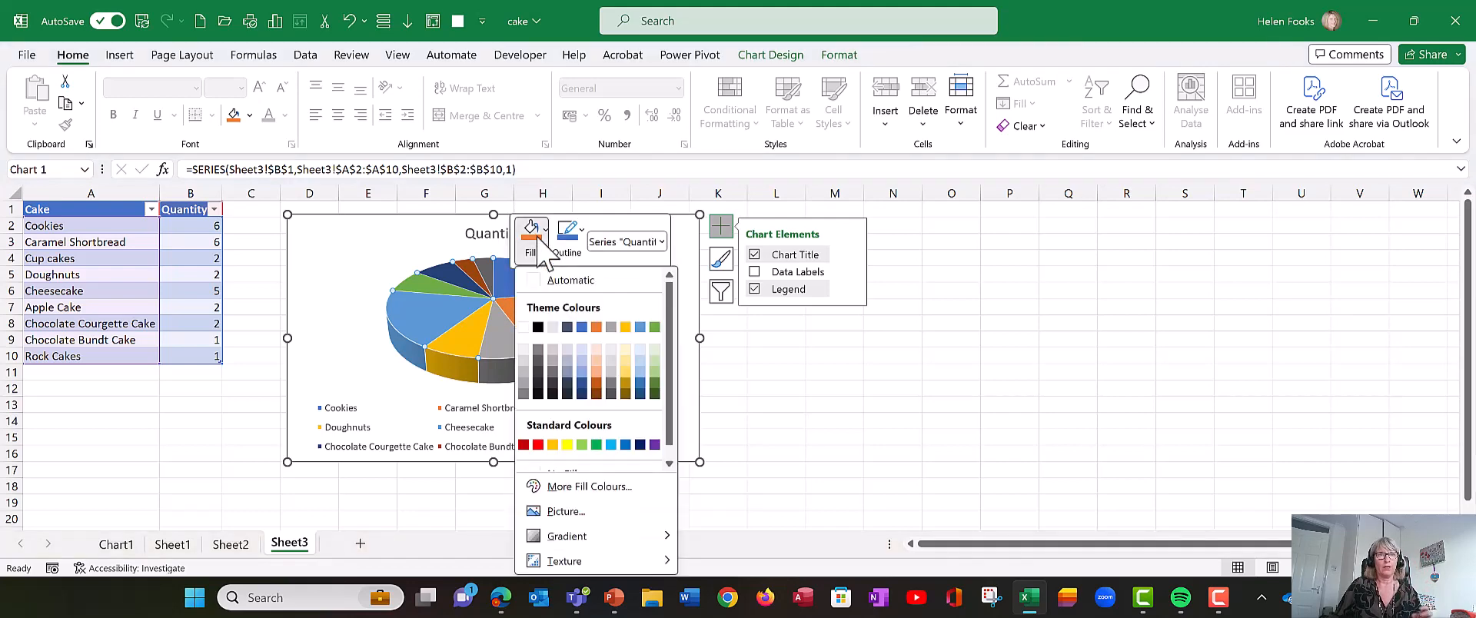
left_click(648, 356)
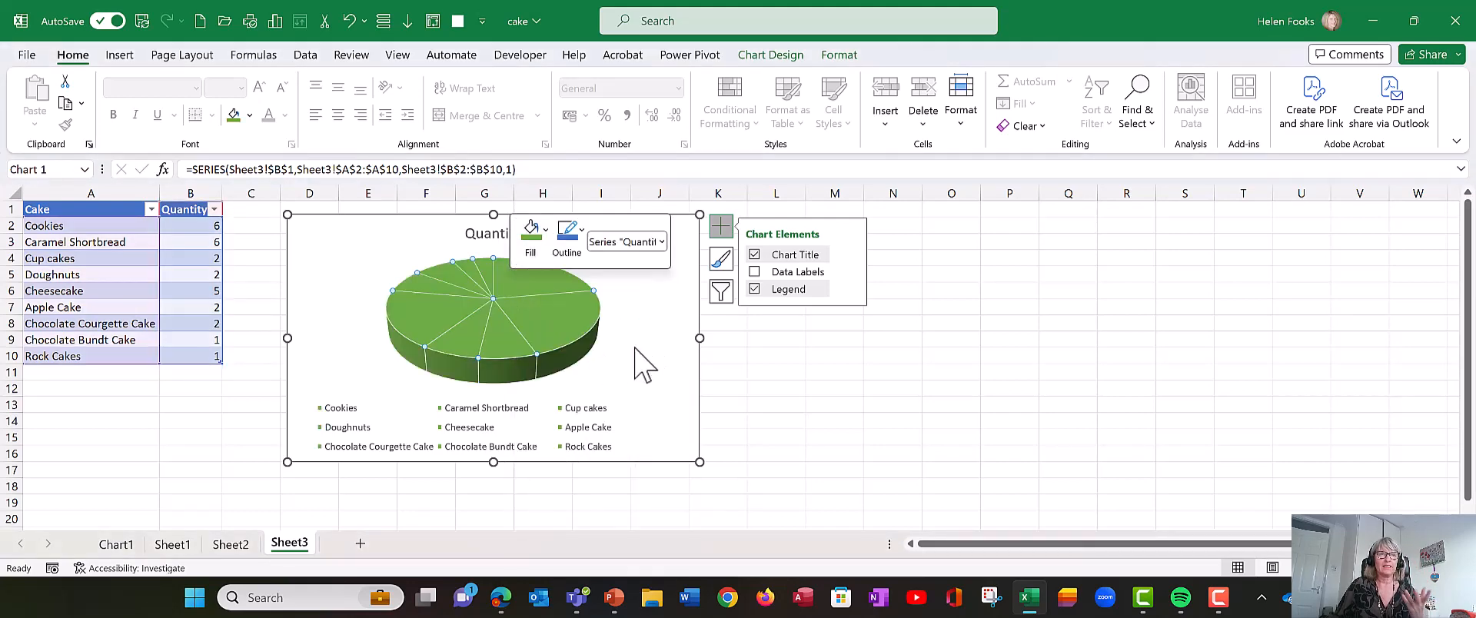
left_click(351, 23)
left_click(776, 389)
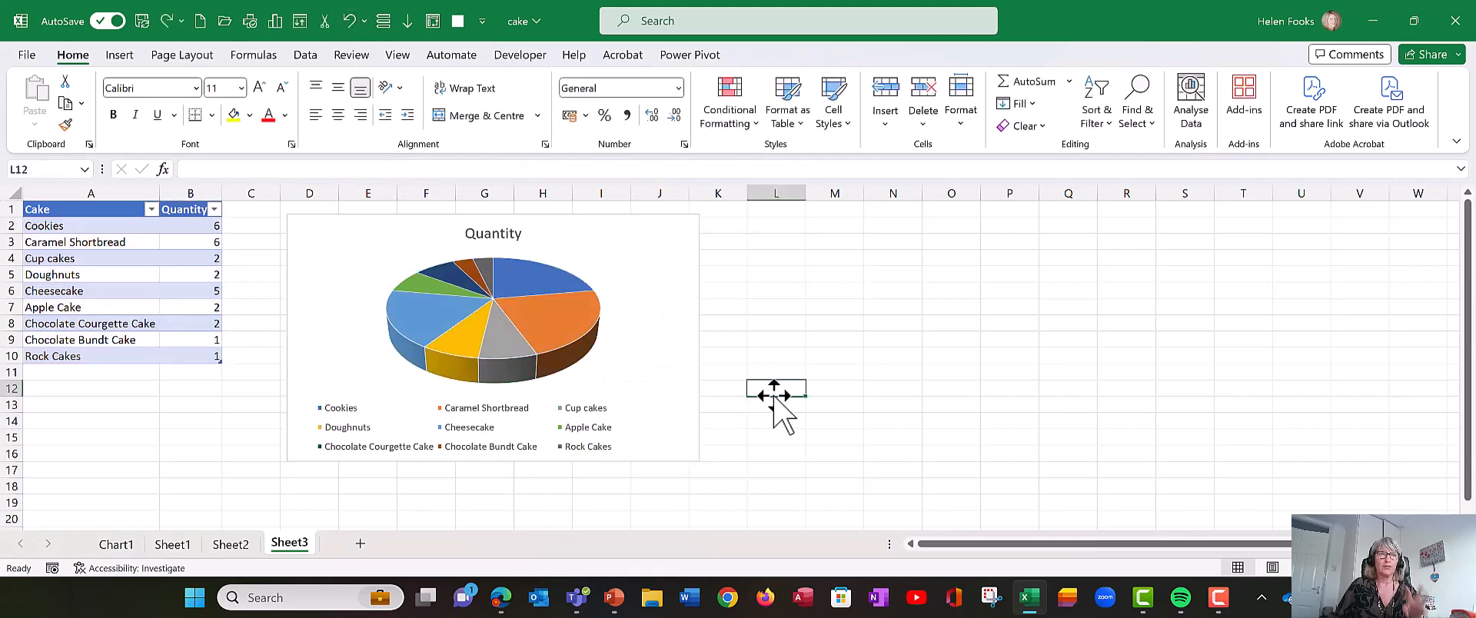
Step: Open the online picture fill for only the Caramel Shortbread slice of the pie and search for "caramel cake"
left_click(558, 329)
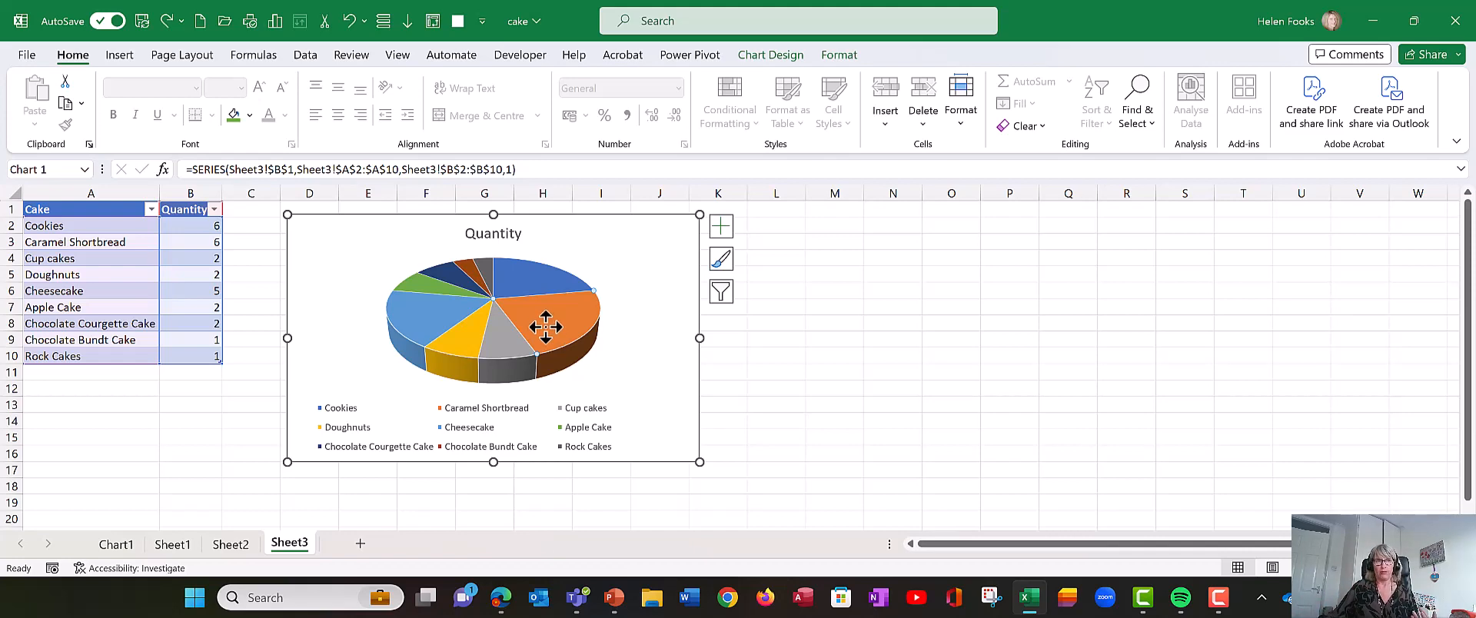
right_click(545, 327)
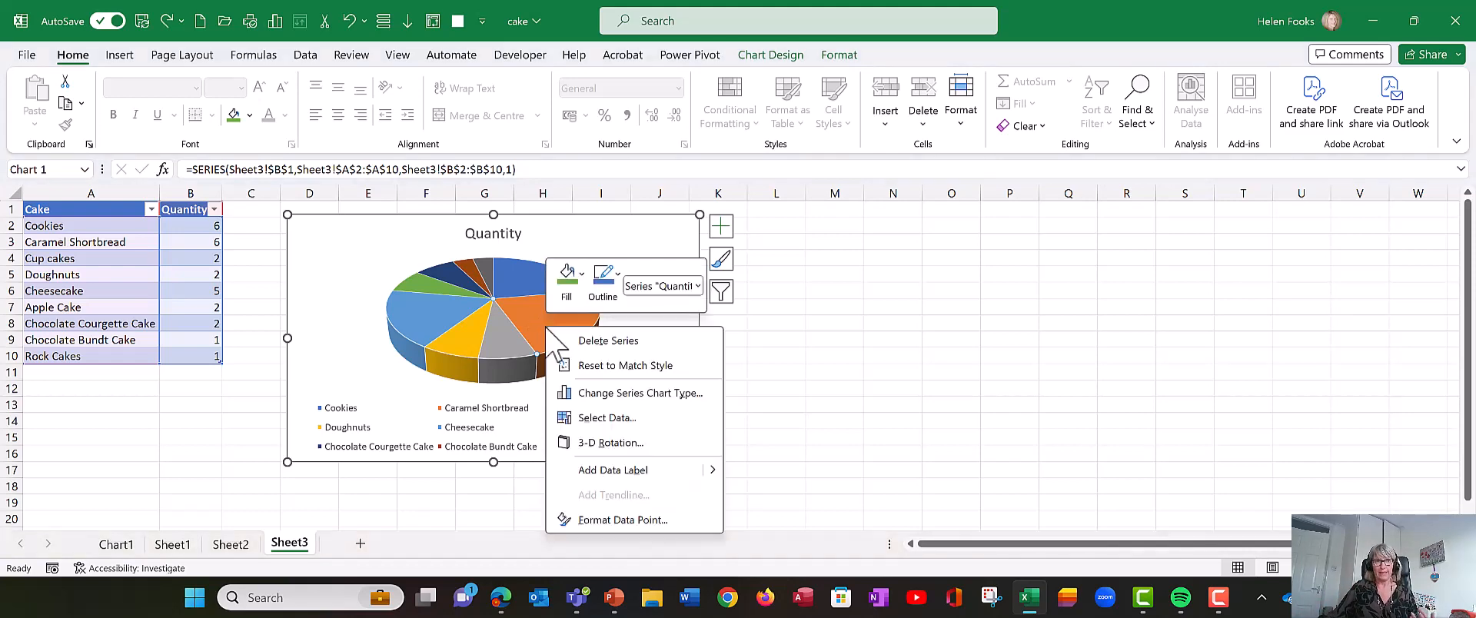
left_click(571, 293)
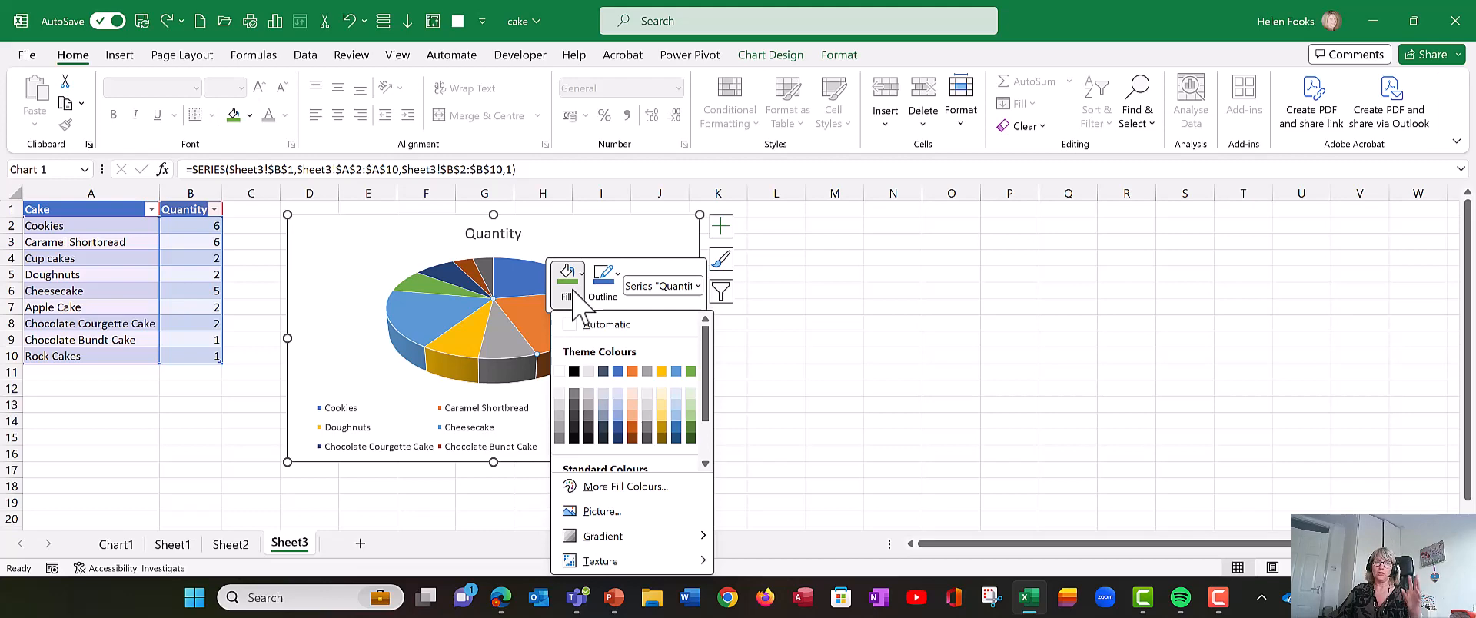
left_click(592, 512)
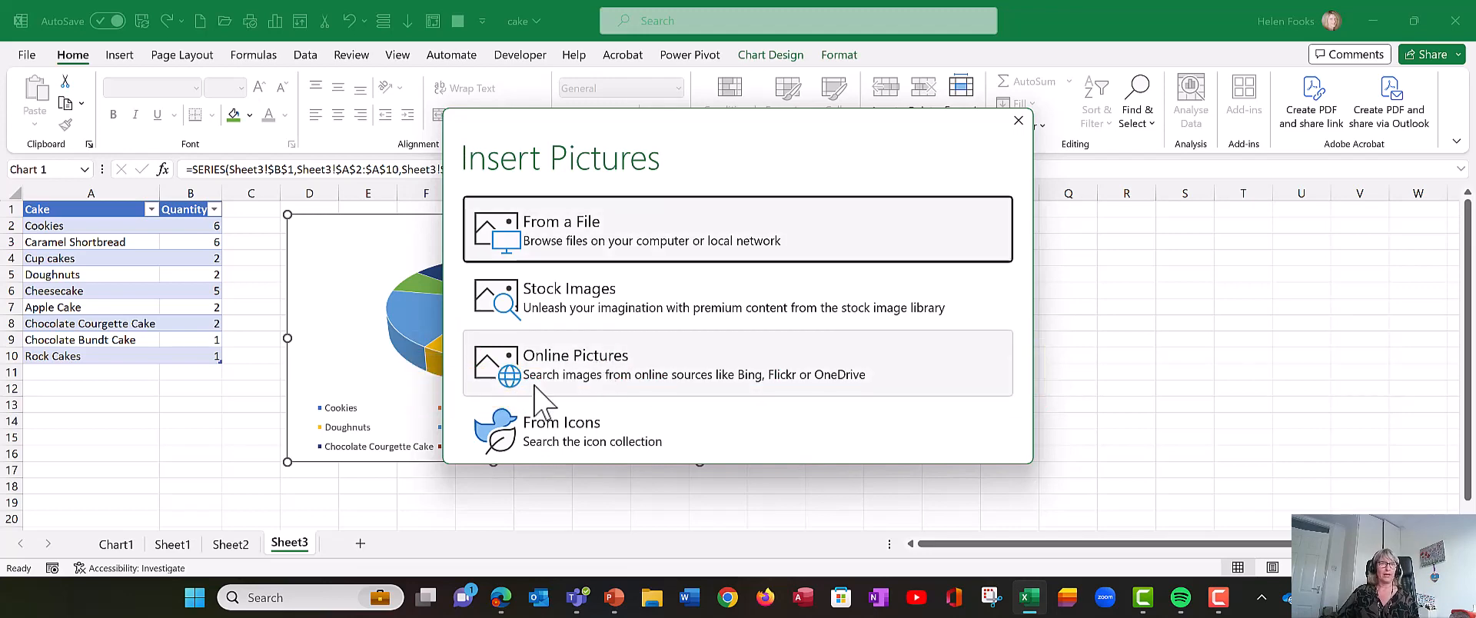
left_click(576, 381)
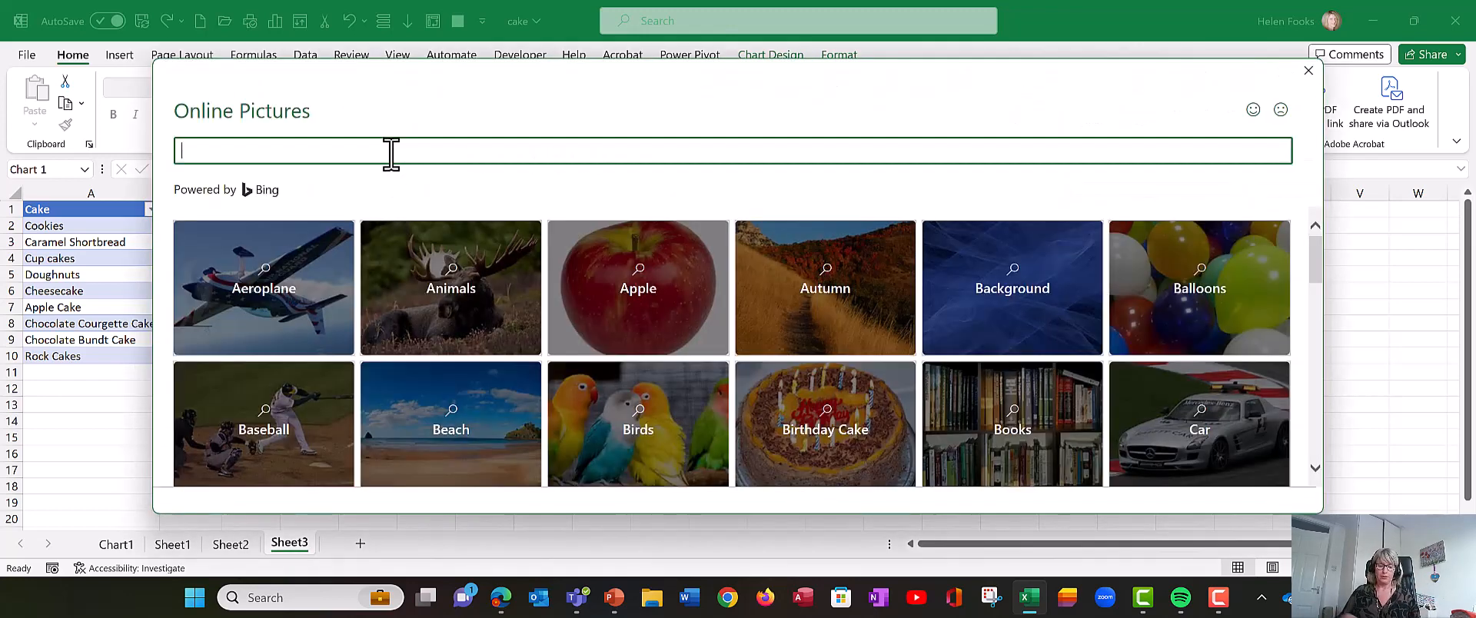
type("ca")
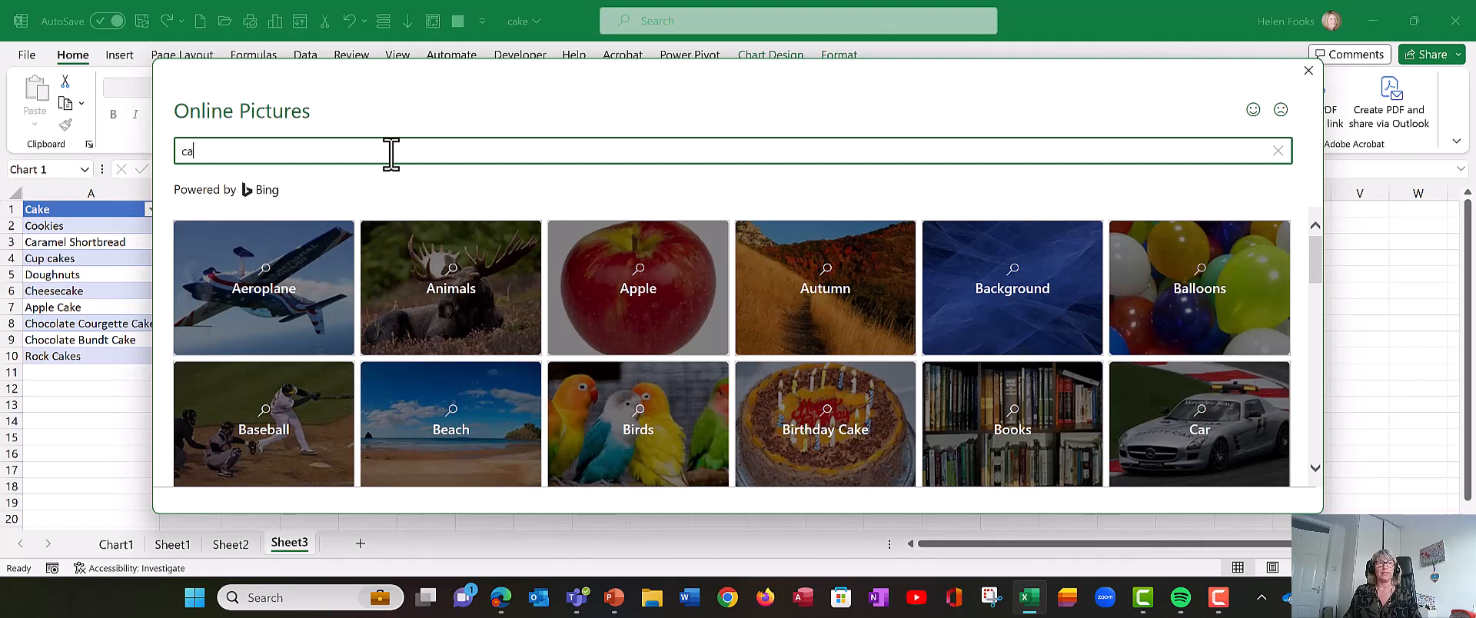
type("ramel cak")
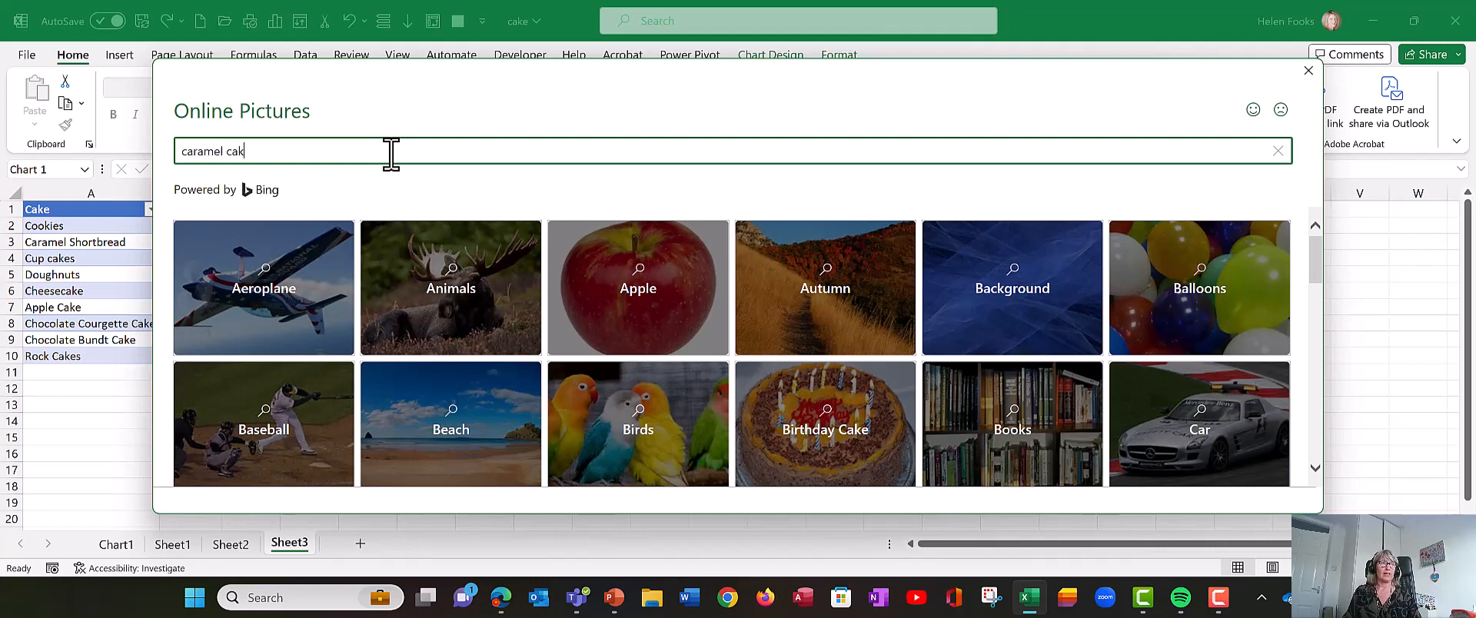
type("e")
key("Return")
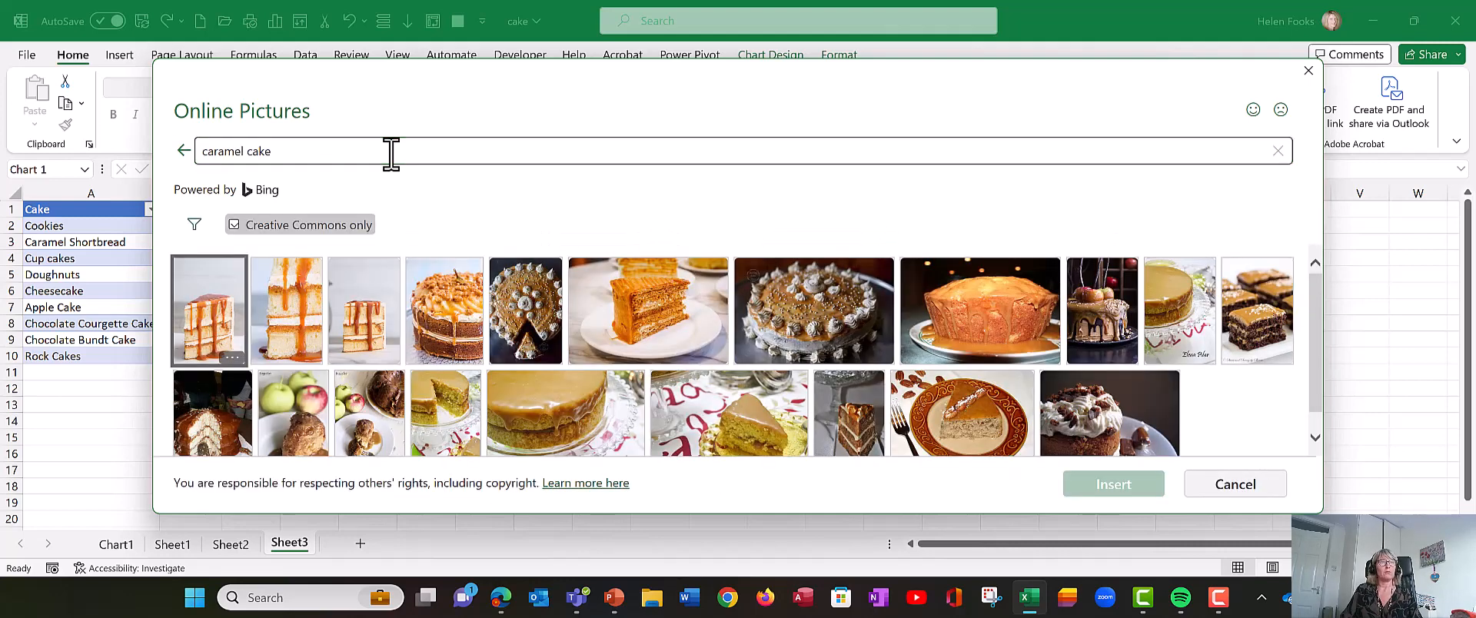
Step: Change the online picture search to "caramel shortbread"
left_click(391, 153)
key("BackSpace")
key("BackSpace")
key("BackSpace")
key("BackSpace")
type("shortbread")
key("Return")
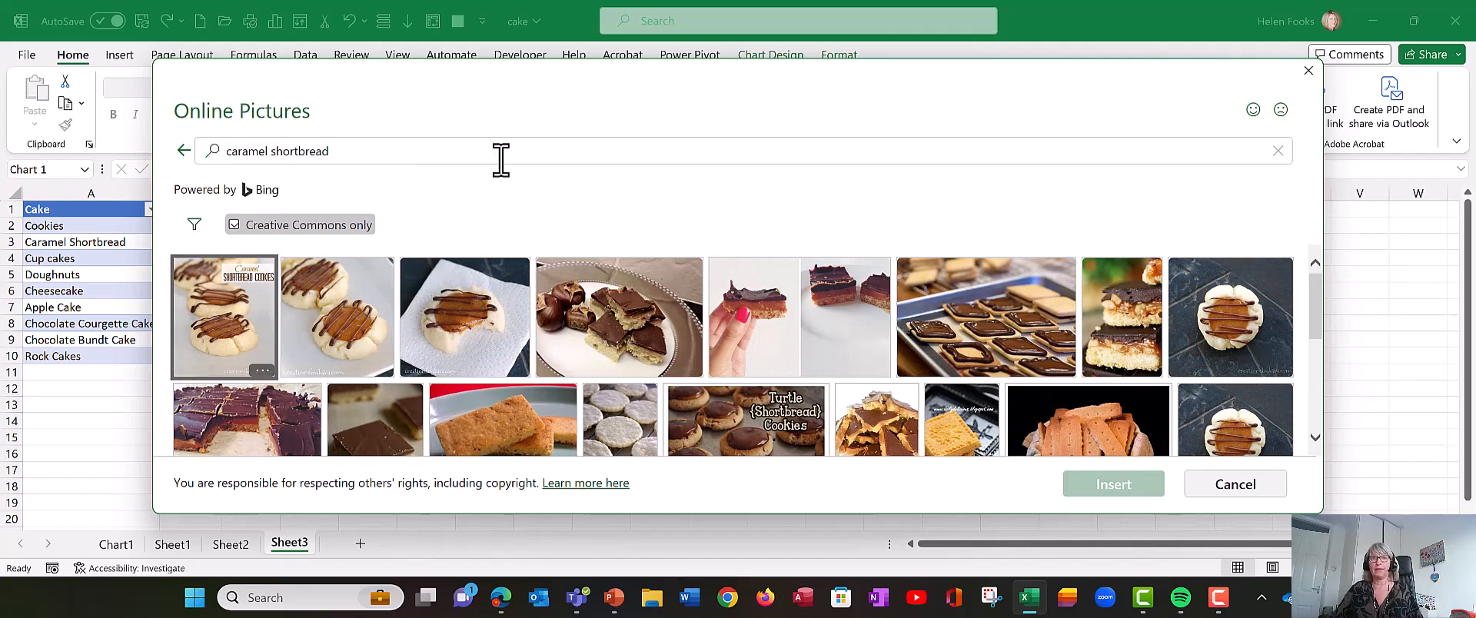
Step: Fill the Caramel Shortbread slice with the picture of cut chocolate-topped shortbread squares with a piece missing
scroll(615, 331, "down", 1)
scroll(567, 364, "down", 2)
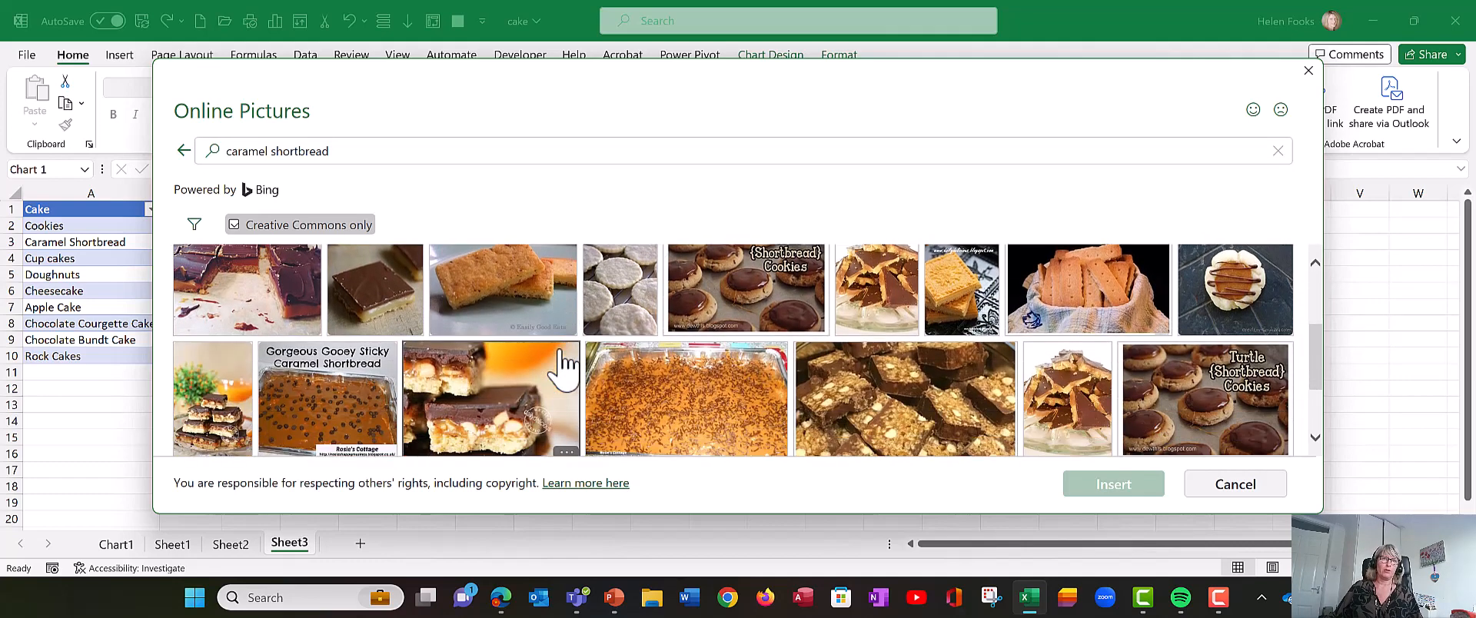
scroll(277, 341, "up", 1)
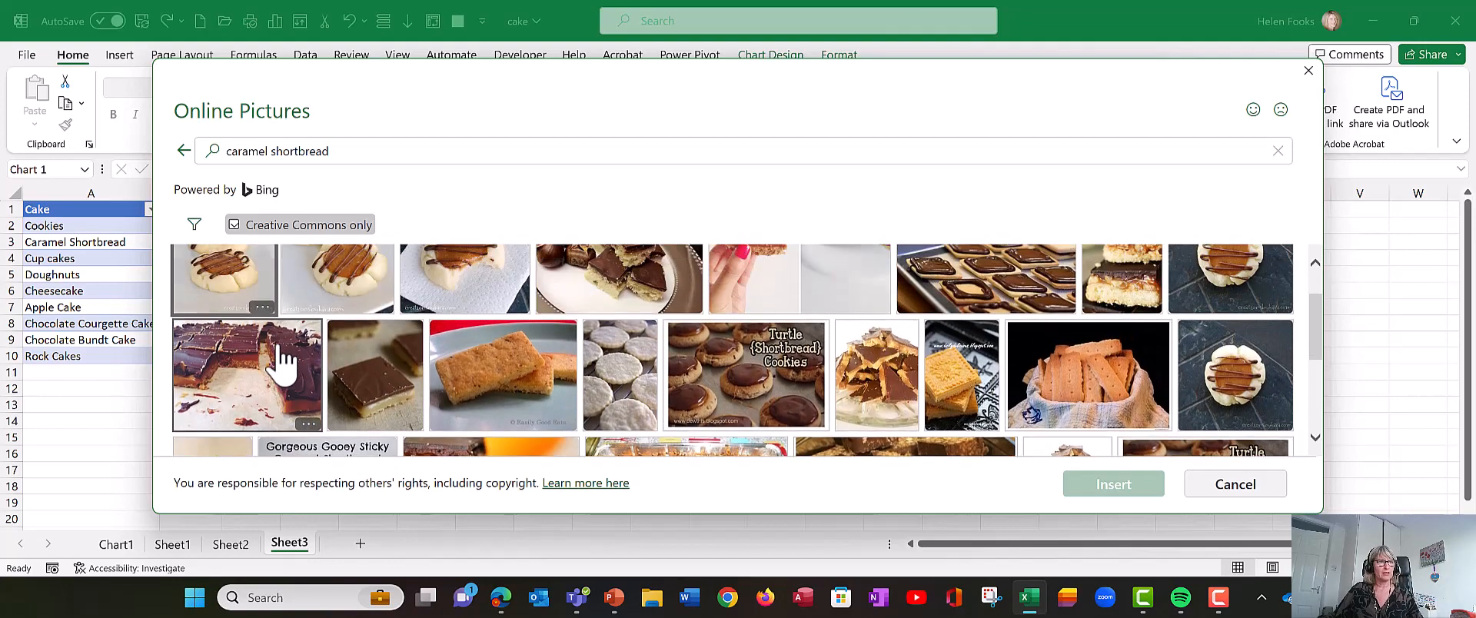
left_click(274, 377)
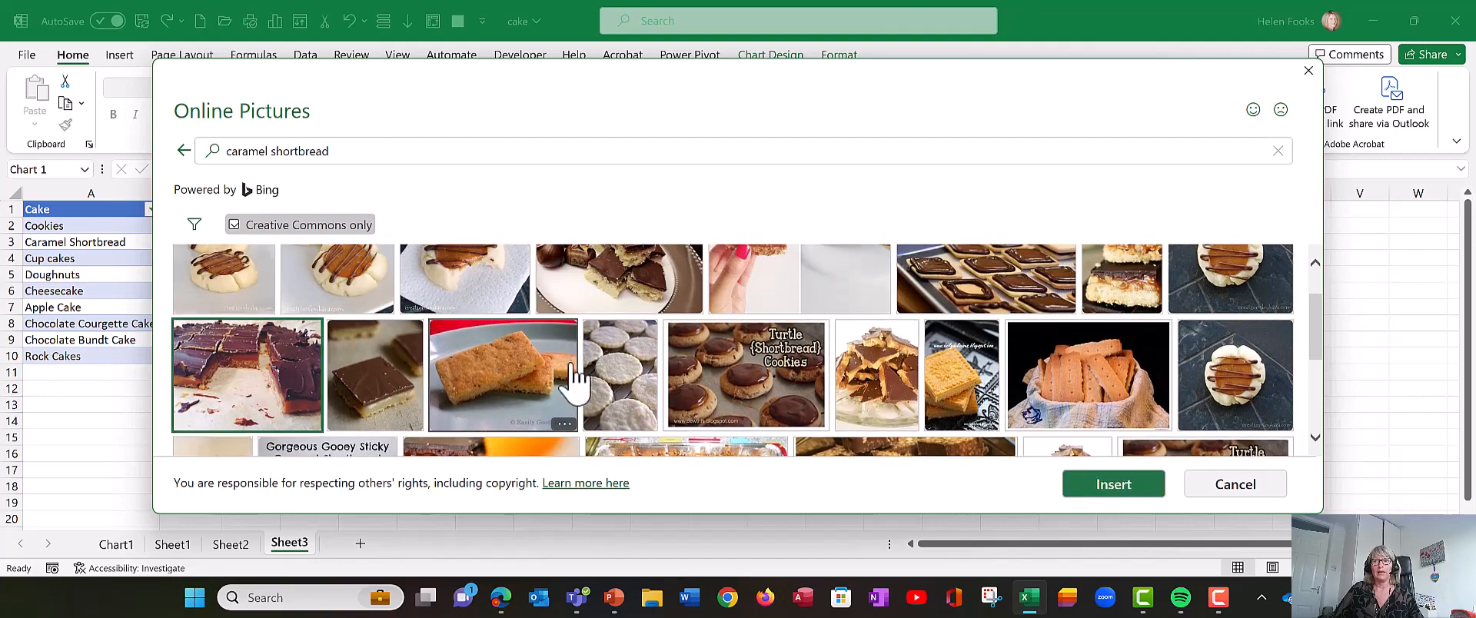
left_click(1108, 484)
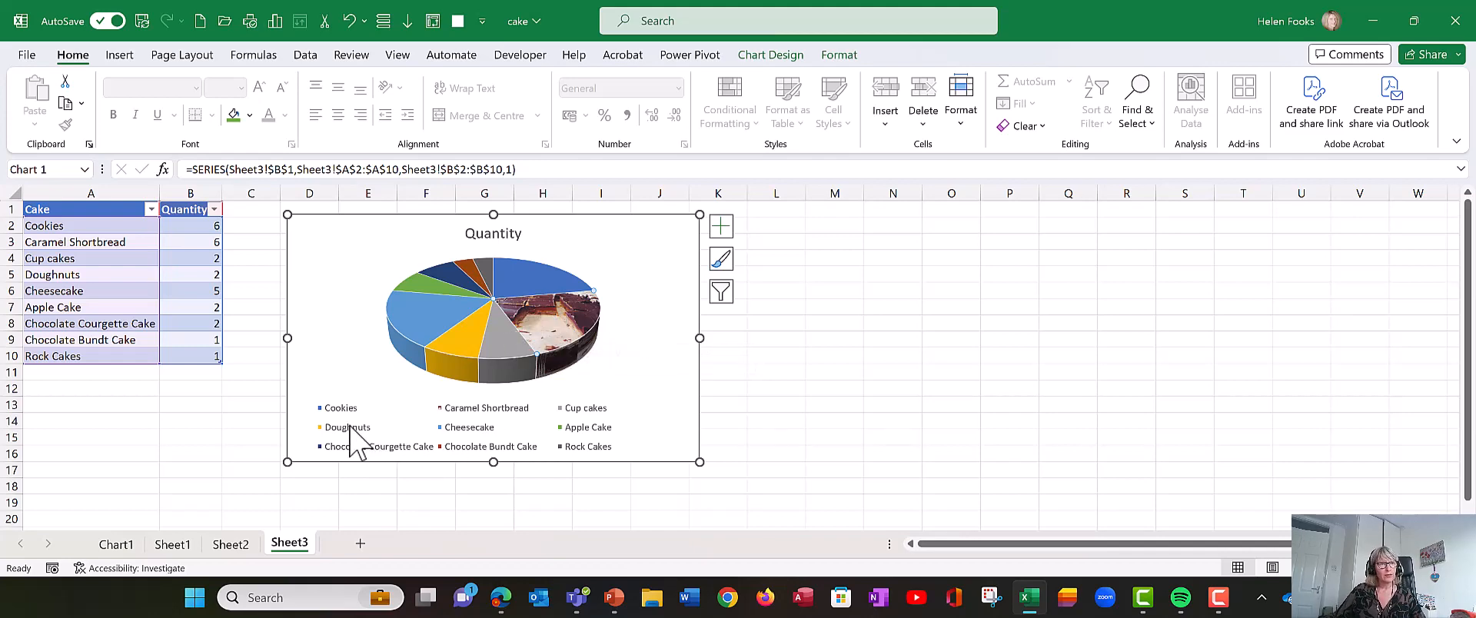
Step: Open the online picture search as the fill for the Doughnuts slice only
left_click(466, 338)
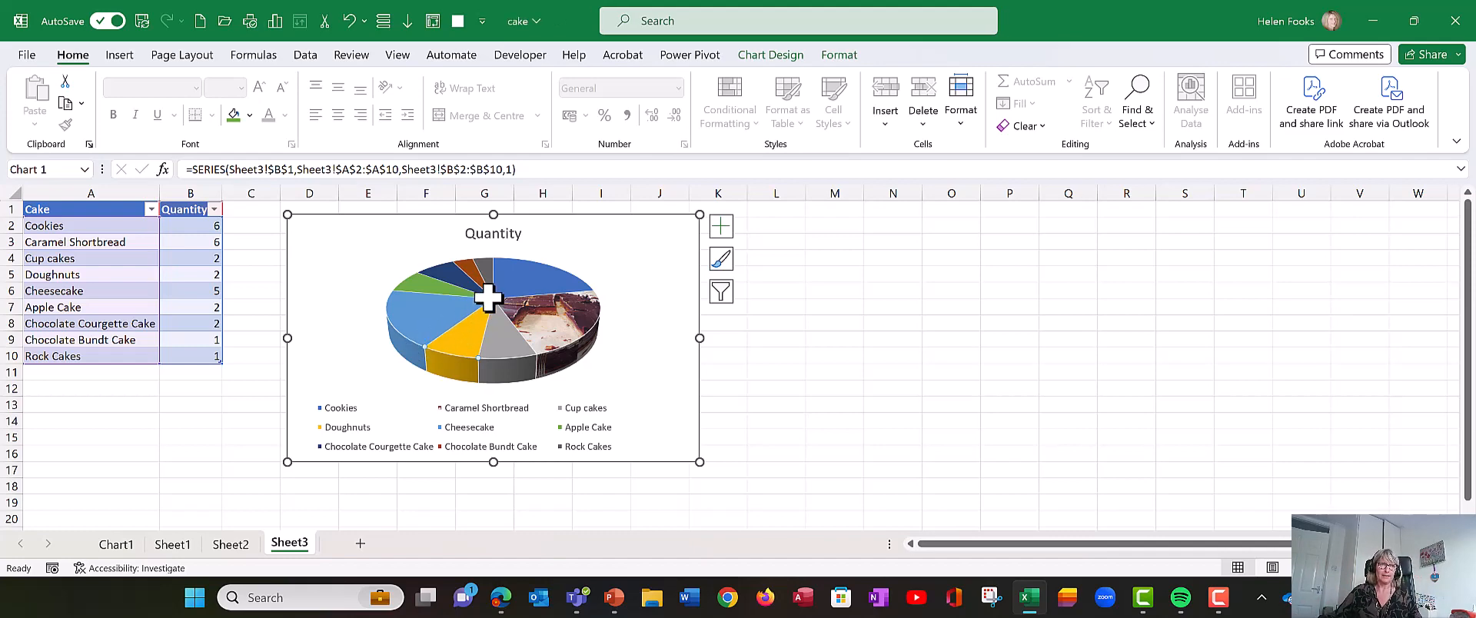
right_click(463, 348)
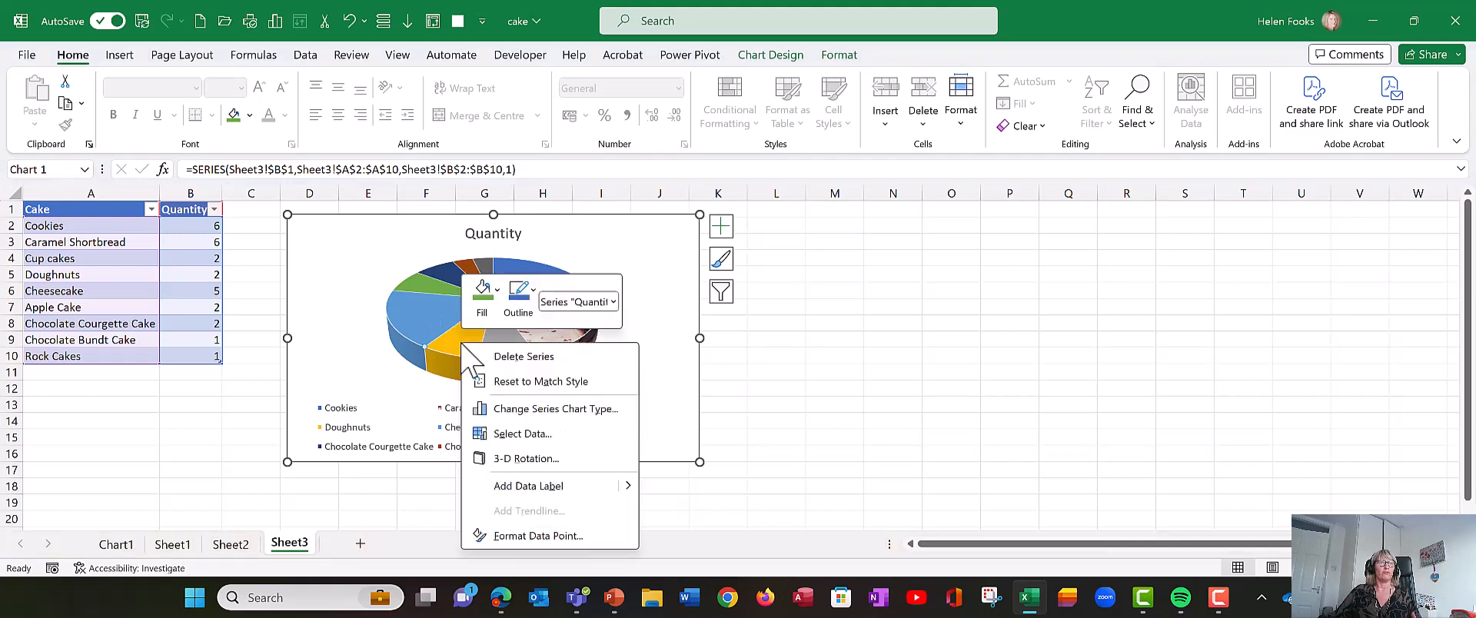
left_click(483, 296)
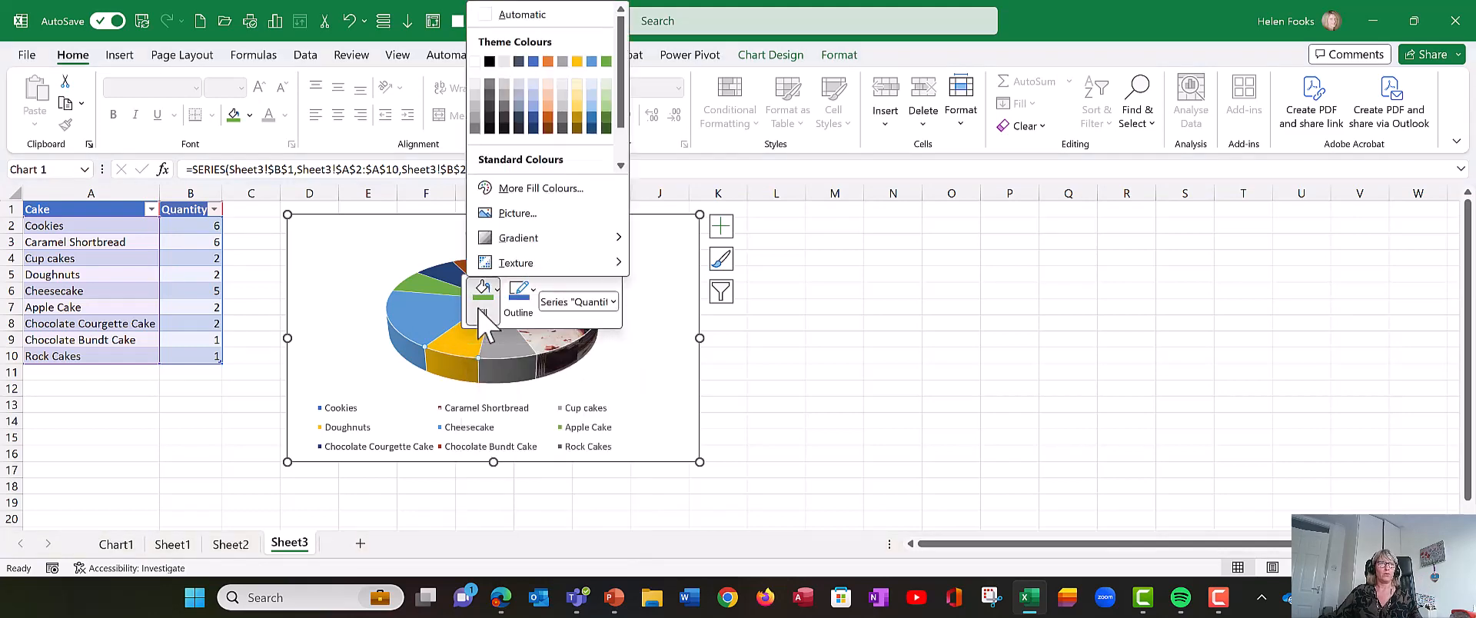
left_click(508, 213)
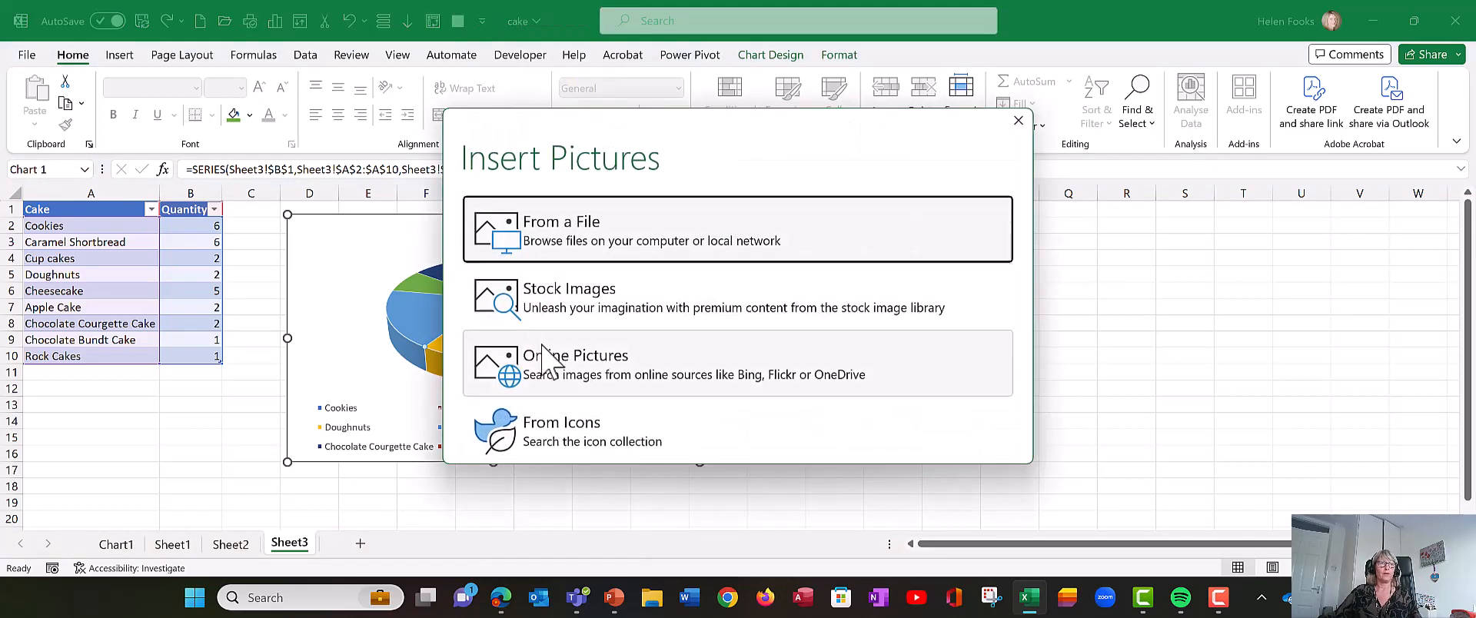
left_click(558, 377)
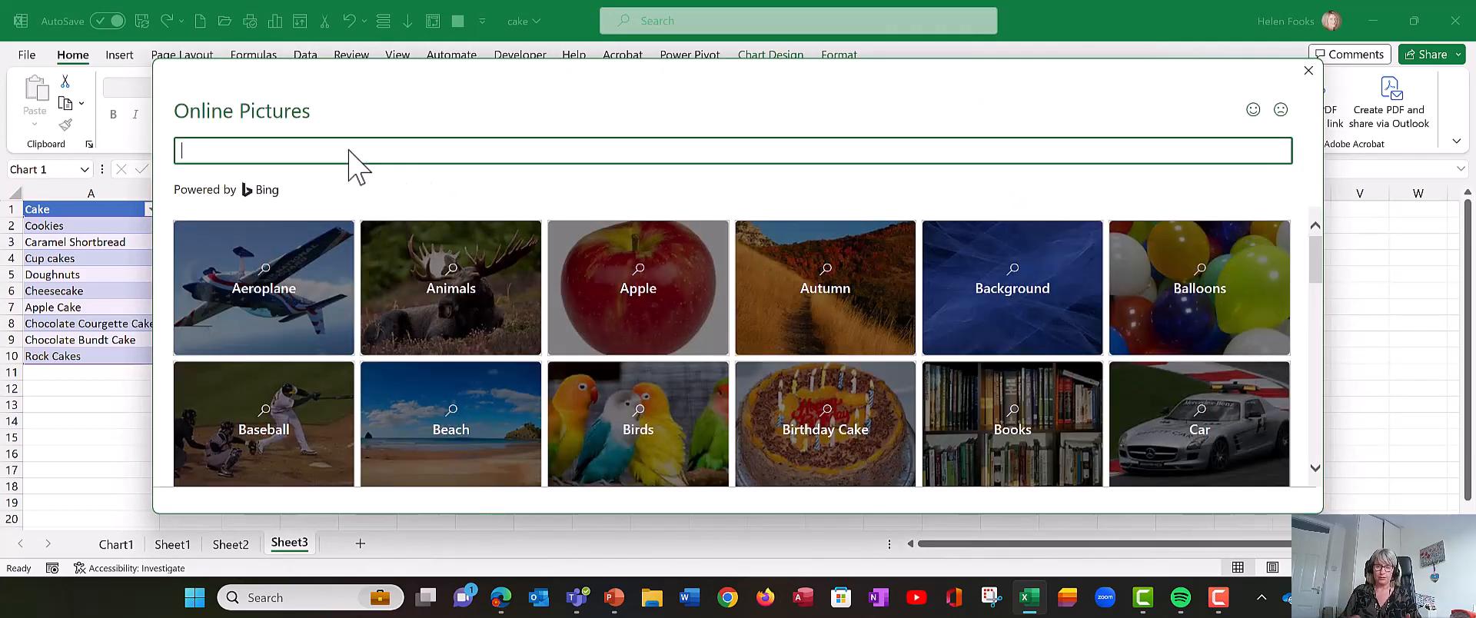
Step: Search the online pictures for "doughnuts" and fill the Doughnuts slice with the picture of pink-iced doughnuts with sprinkles
type("dough")
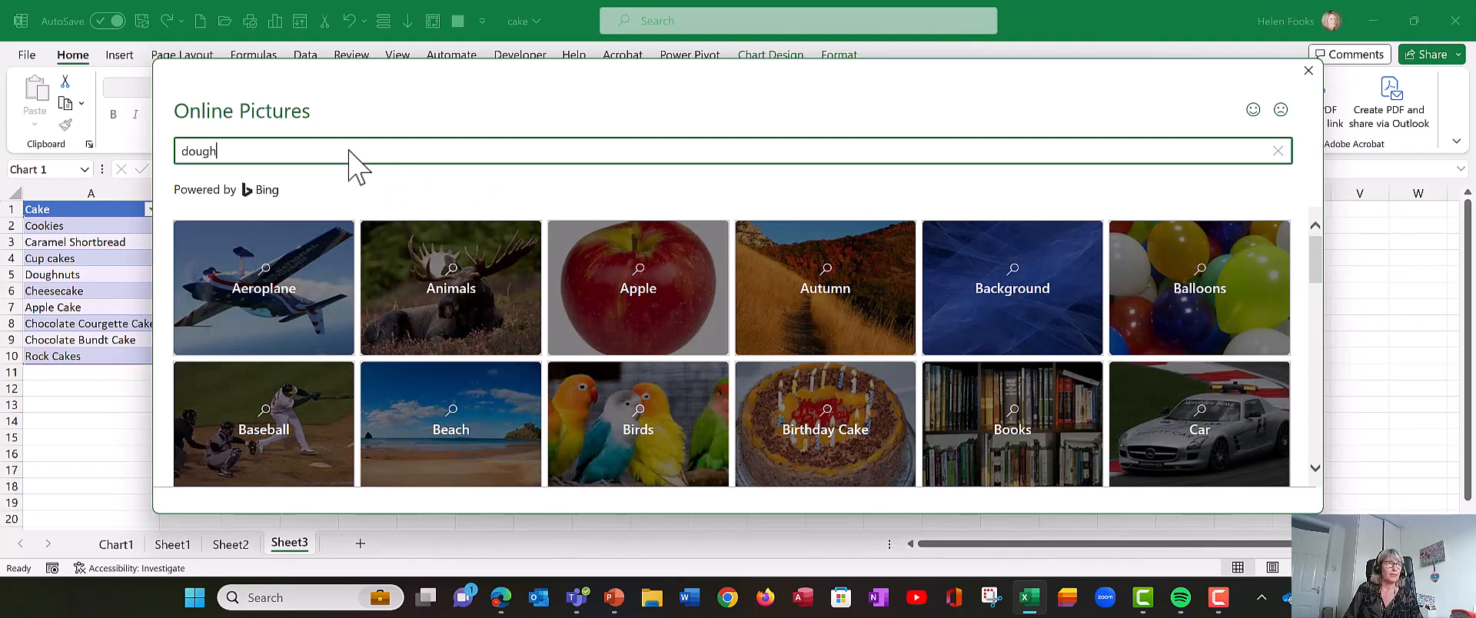
type("nuts")
key("Return")
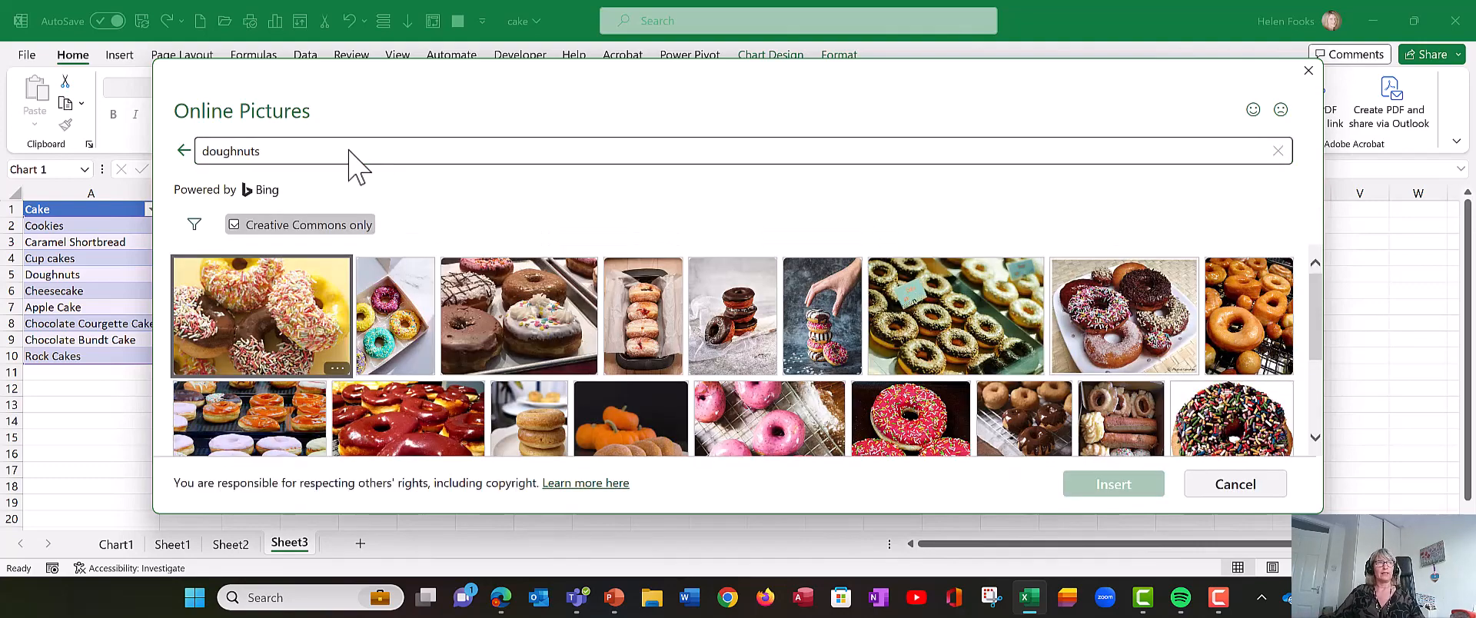
scroll(931, 399, "down", 1)
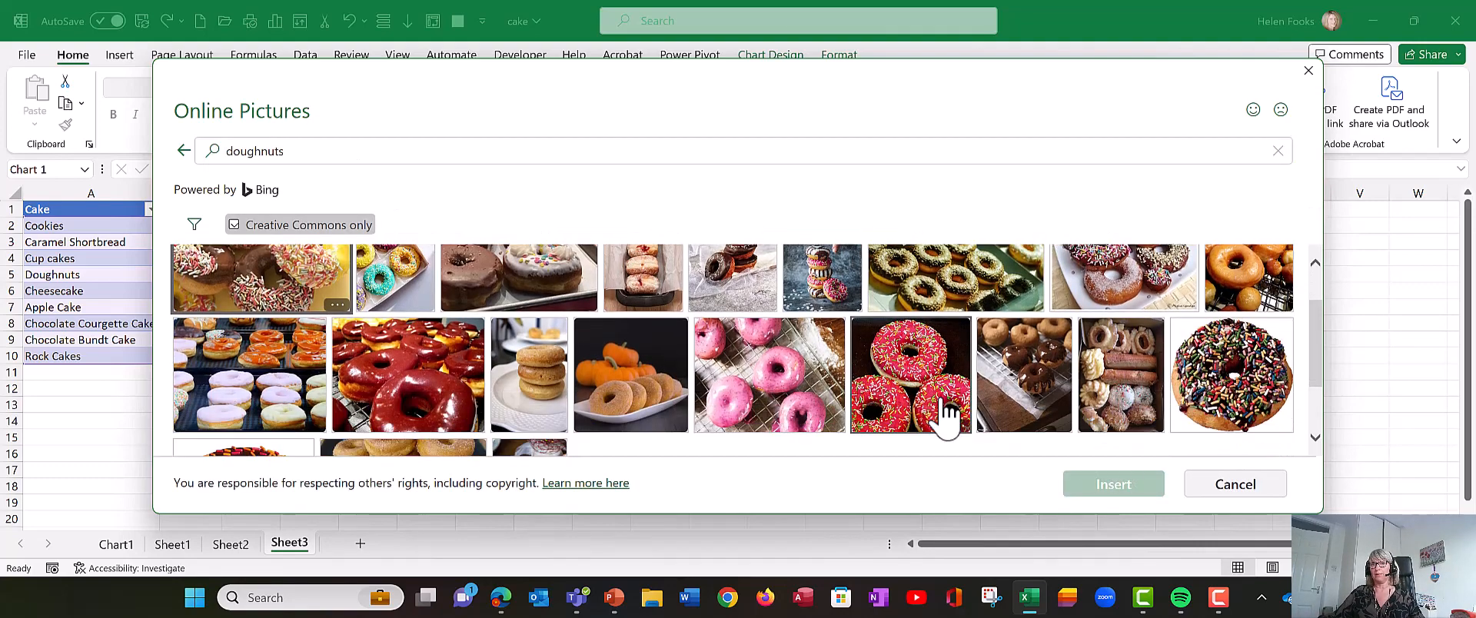
double_click(904, 387)
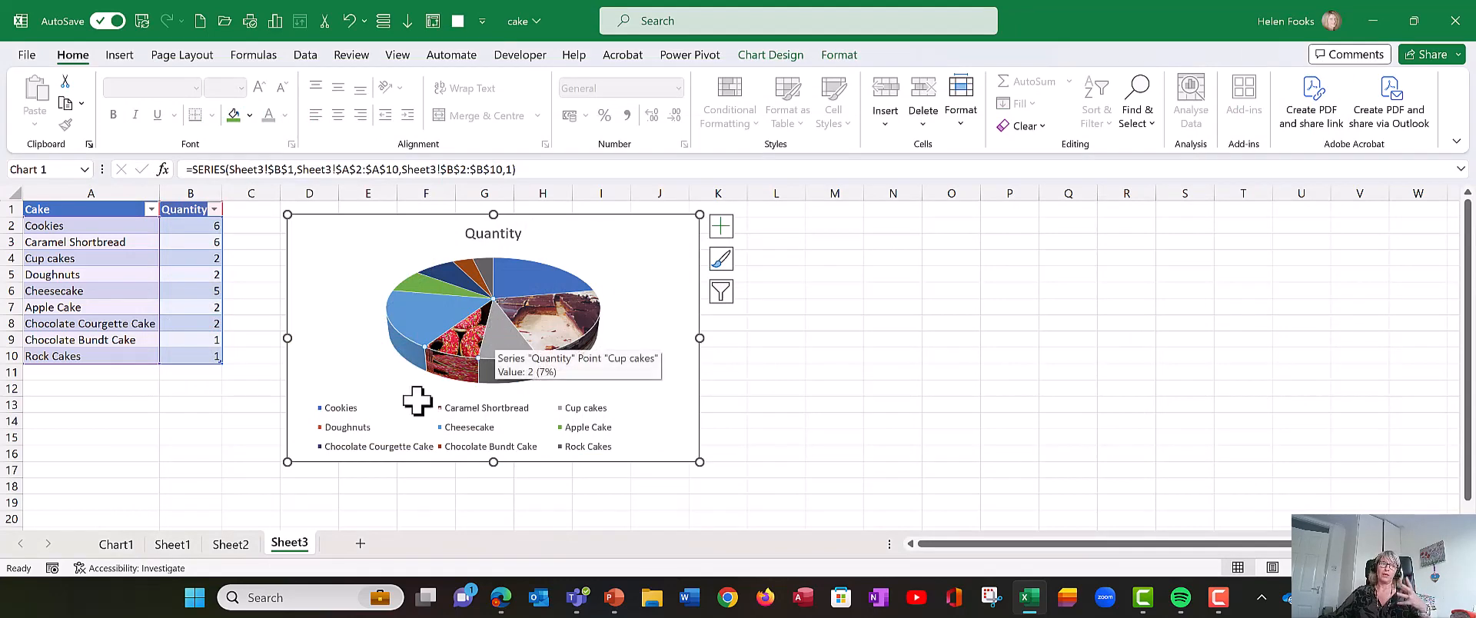
Step: Look through the other sheets and examine the pie chart on Sheet1 whose slices are all filled with cake pictures
left_click(243, 546)
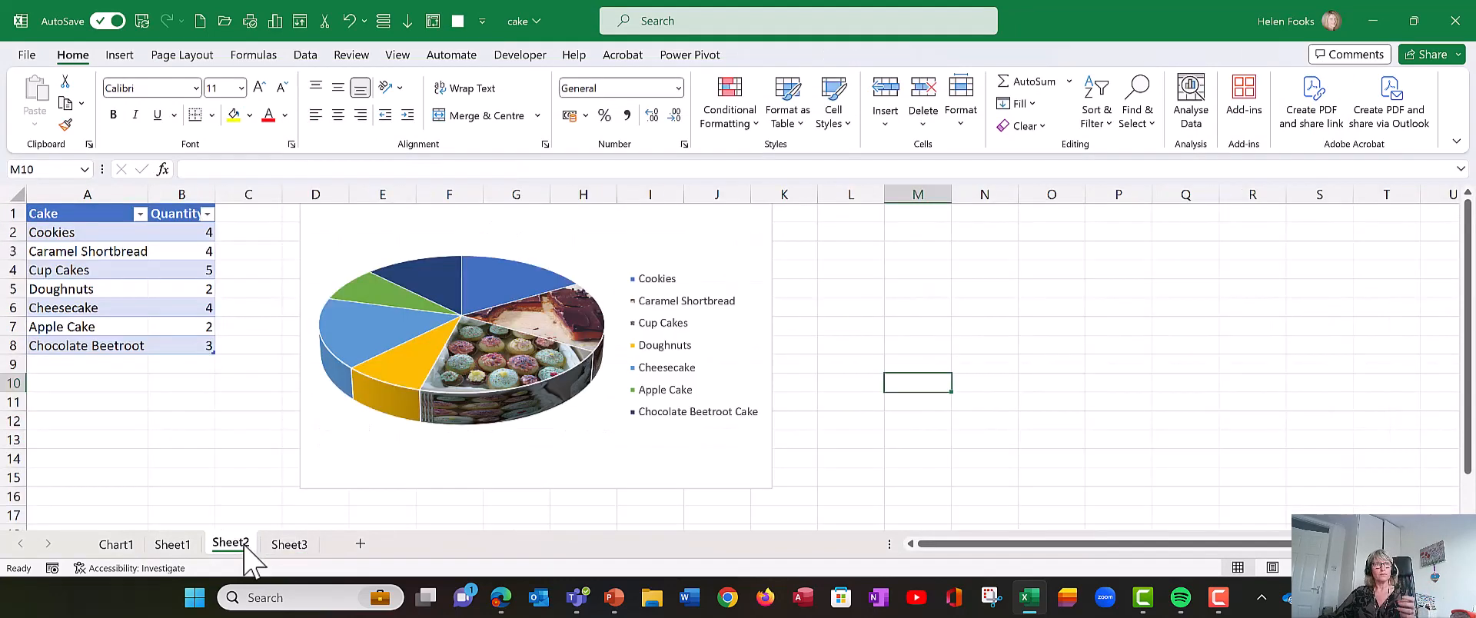
left_click(138, 546)
left_click(168, 546)
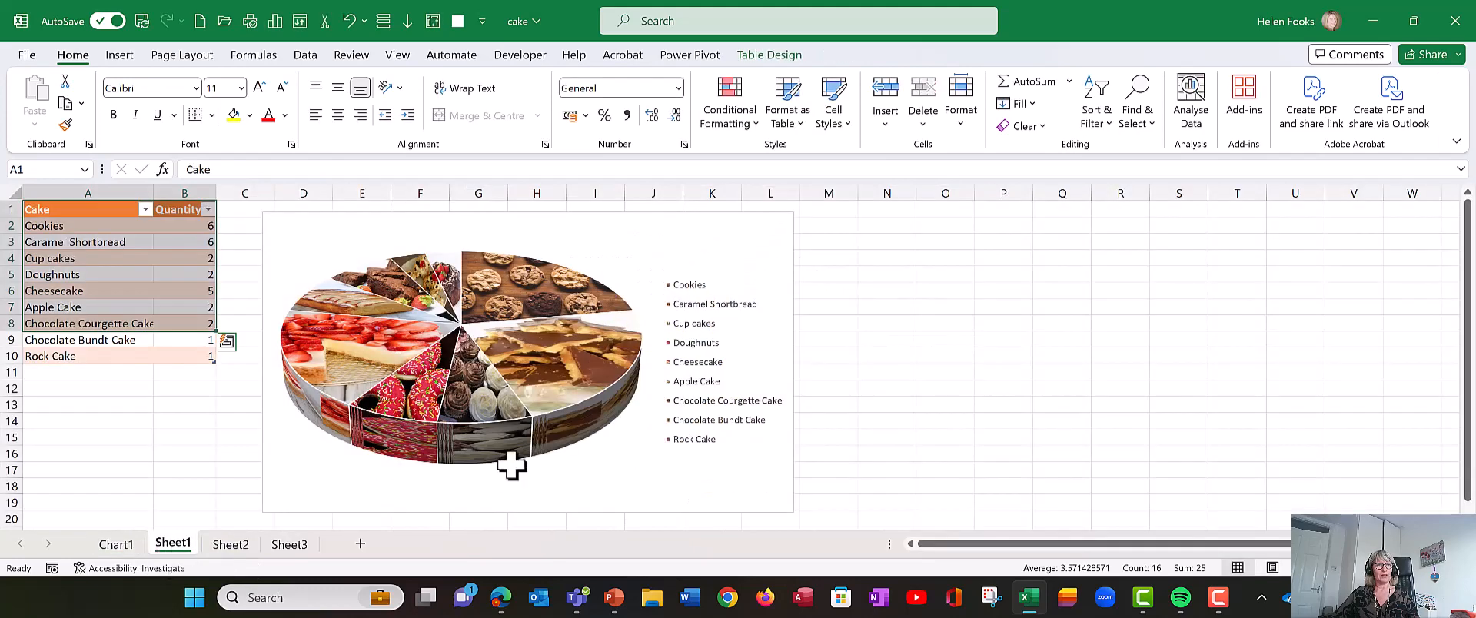
left_click(929, 412)
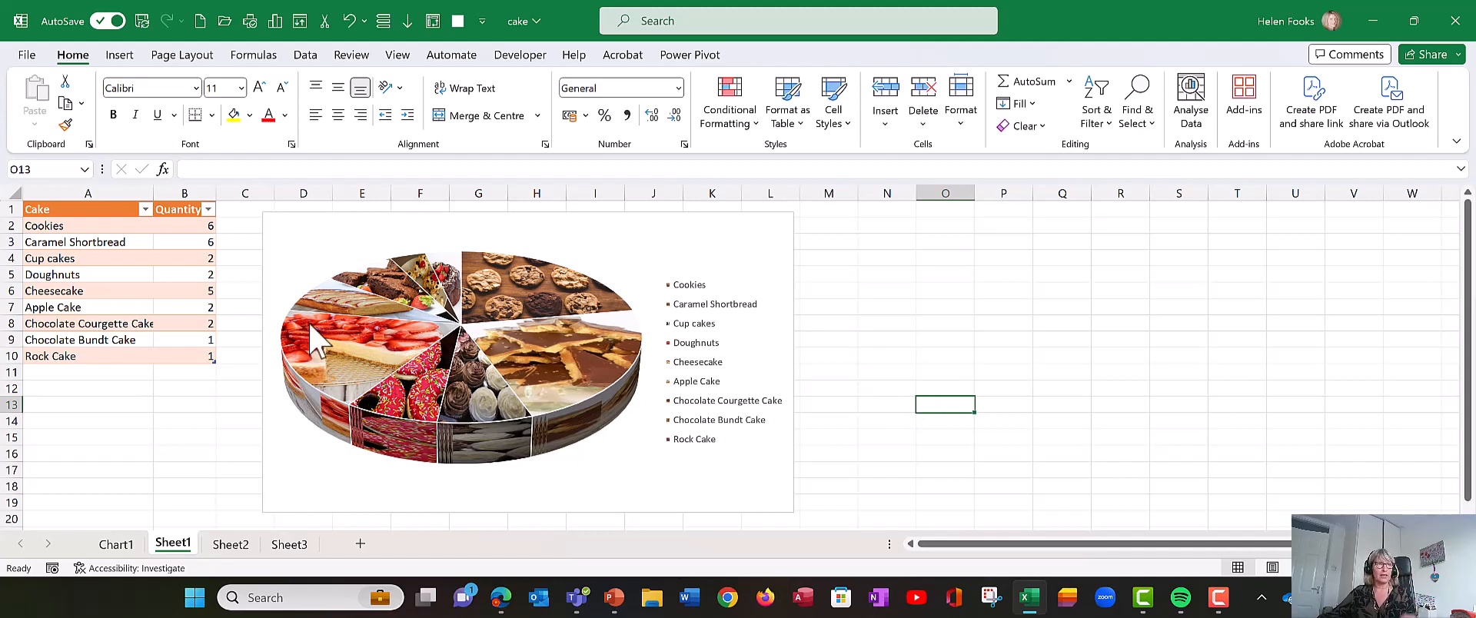
Step: Set the Caramel Shortbread quantity in cell B3 of Sheet1 to 20 to try out how the picture slices resize
left_click(181, 241)
mouse_move(376, 298)
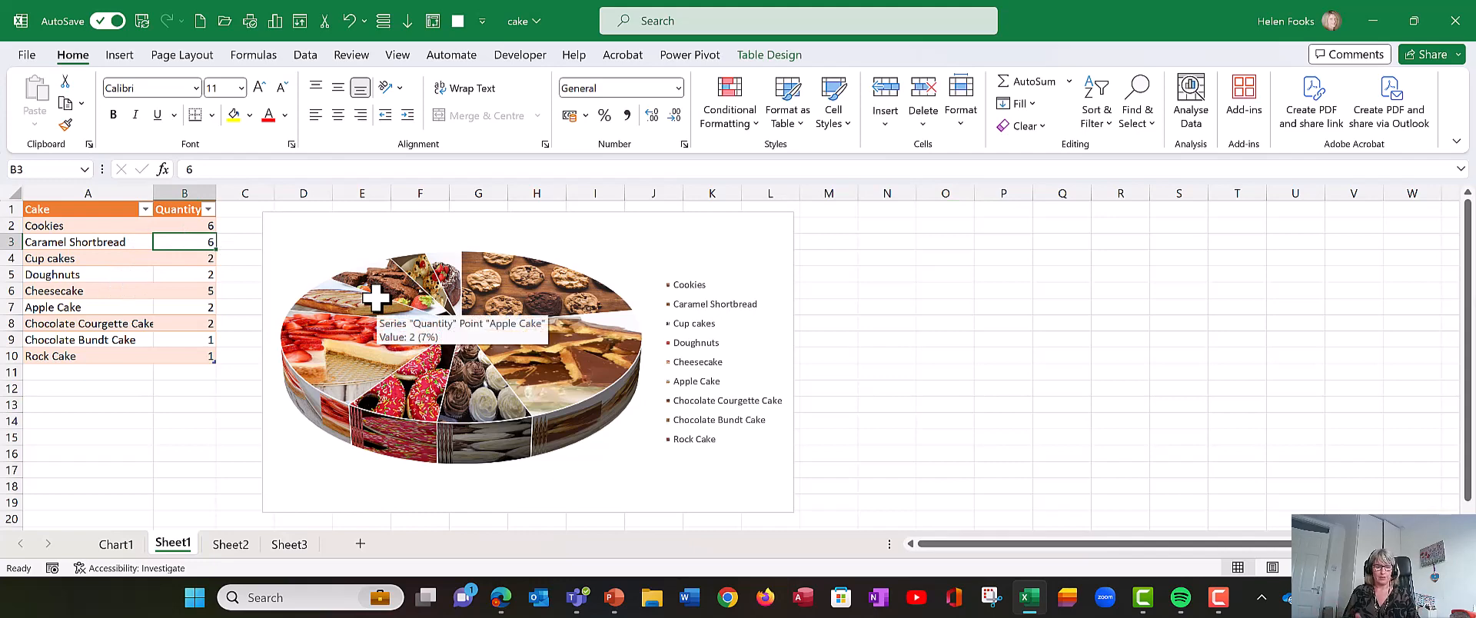
type("20")
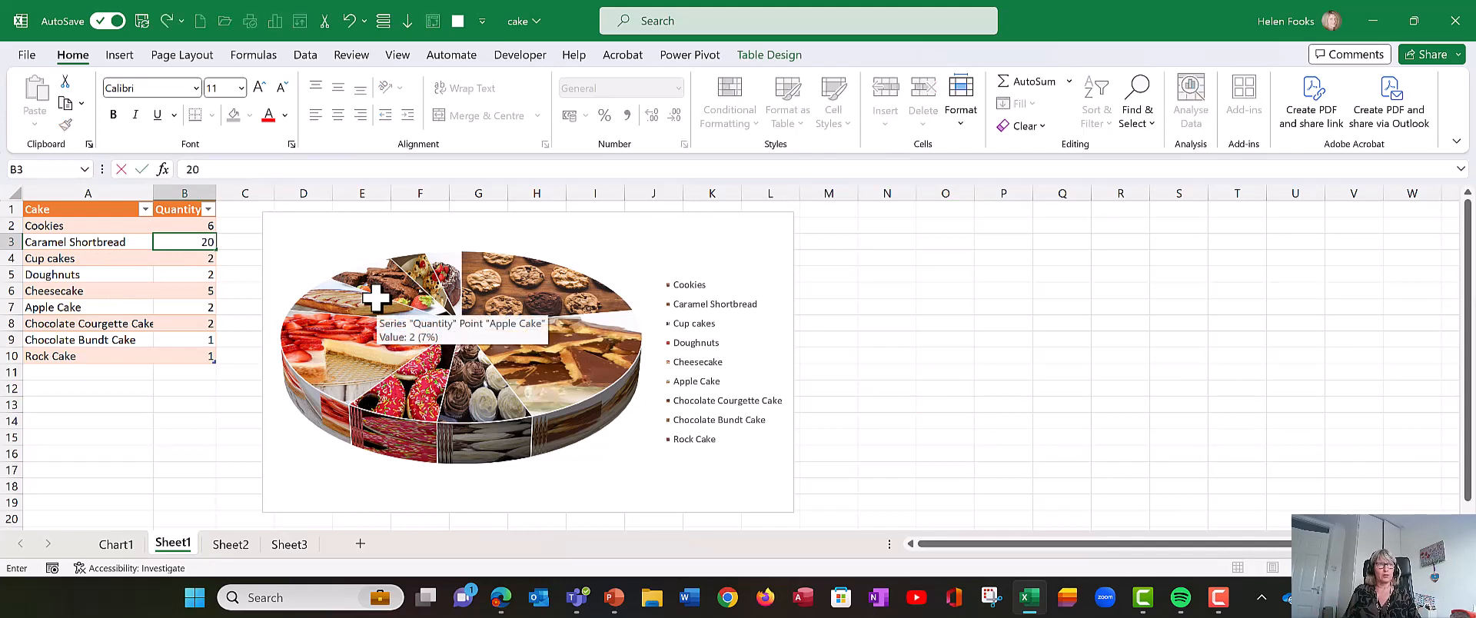
key("Return")
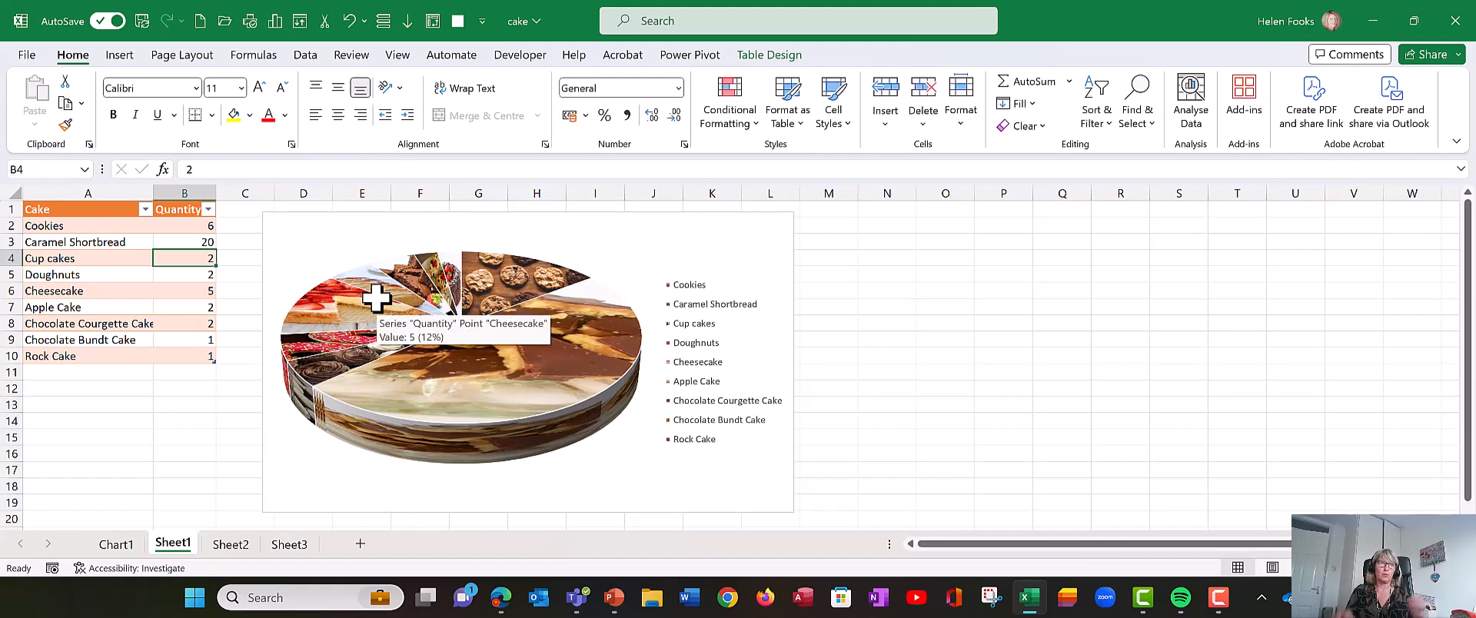
Step: Return the Caramel Shortbread quantity in cell B3 of Sheet1 to 6
key("Up")
type("6")
key("Return")
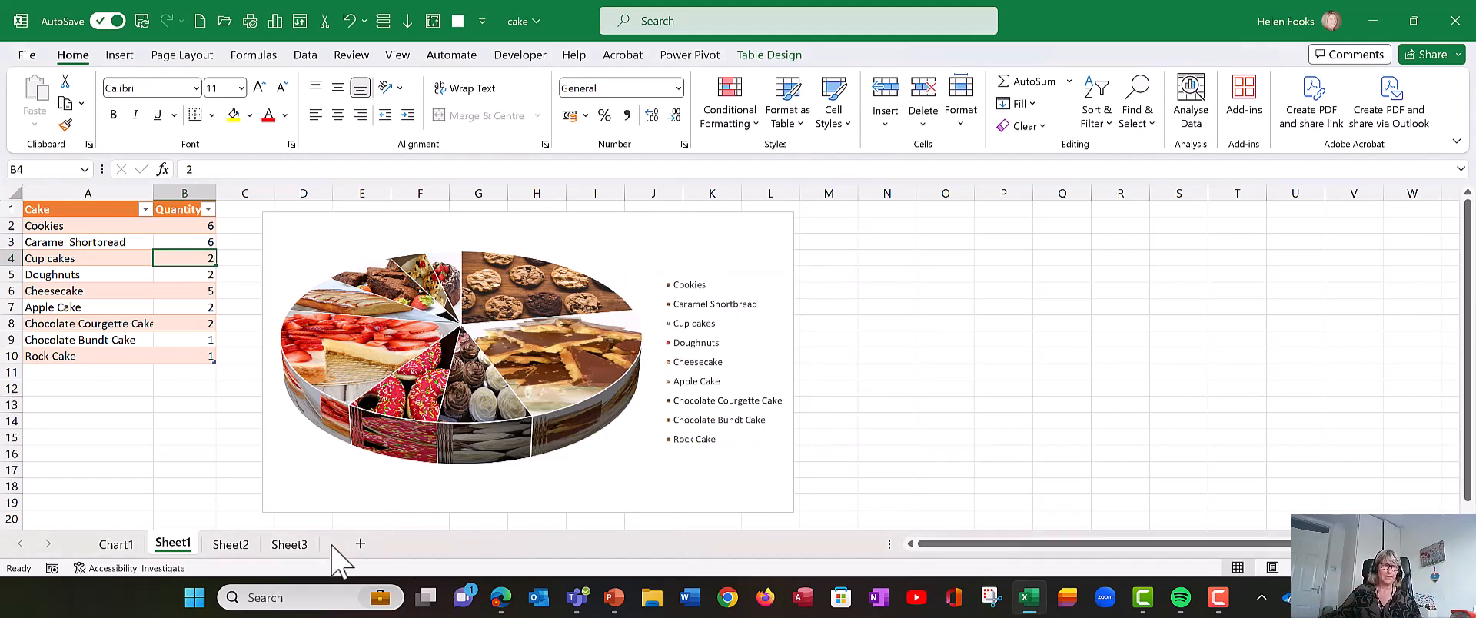
Step: Return to Sheet3 and move the pie chart's legend to the left side of the chart
left_click(289, 544)
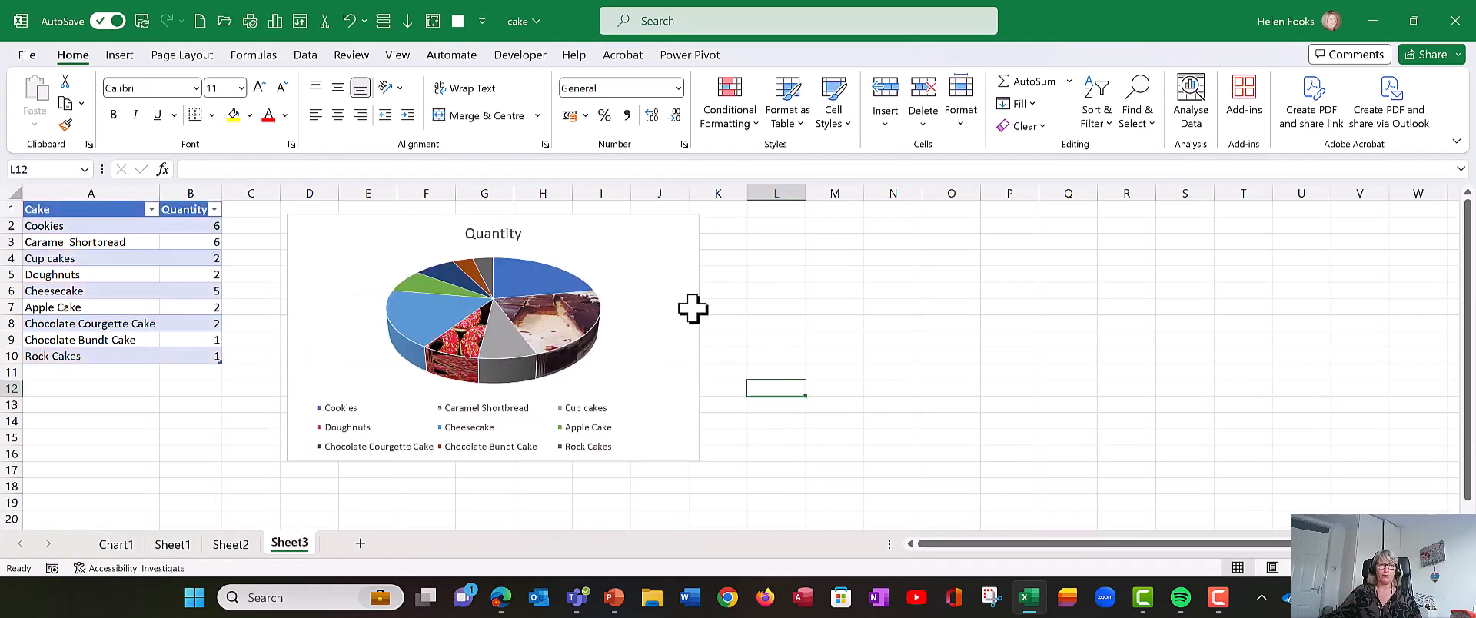
left_click(642, 249)
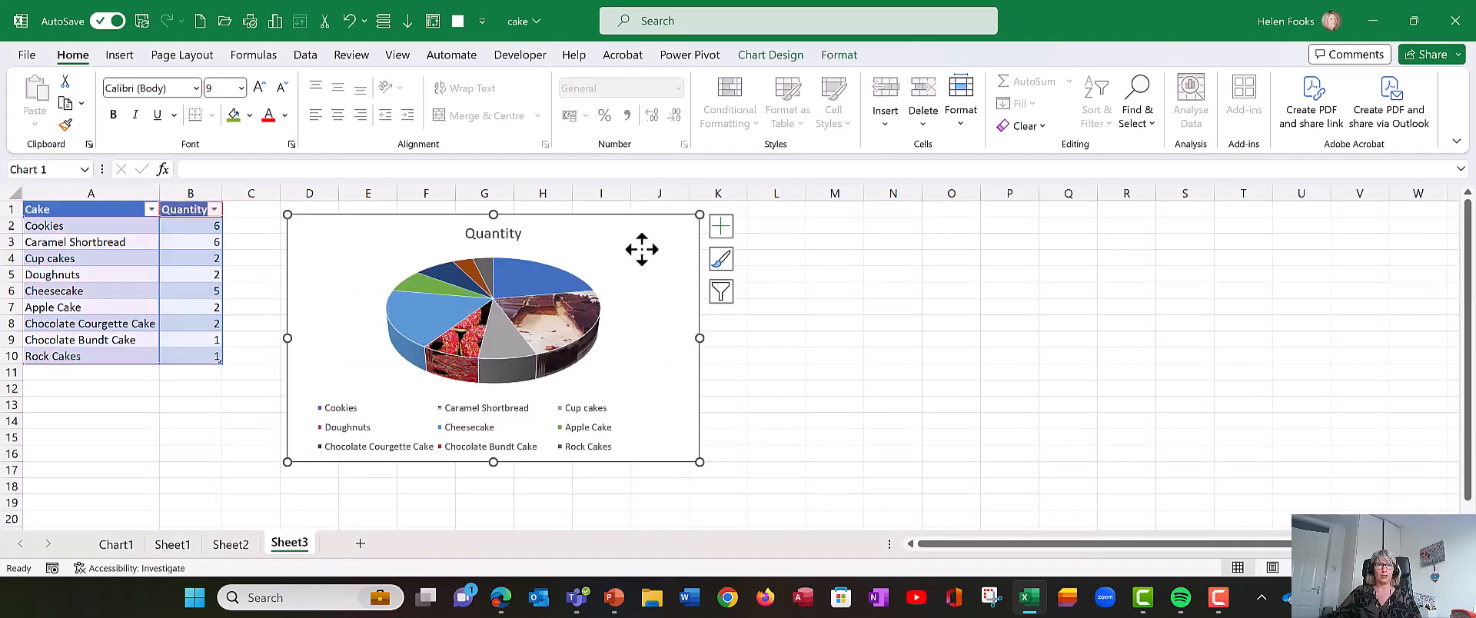
left_click(723, 231)
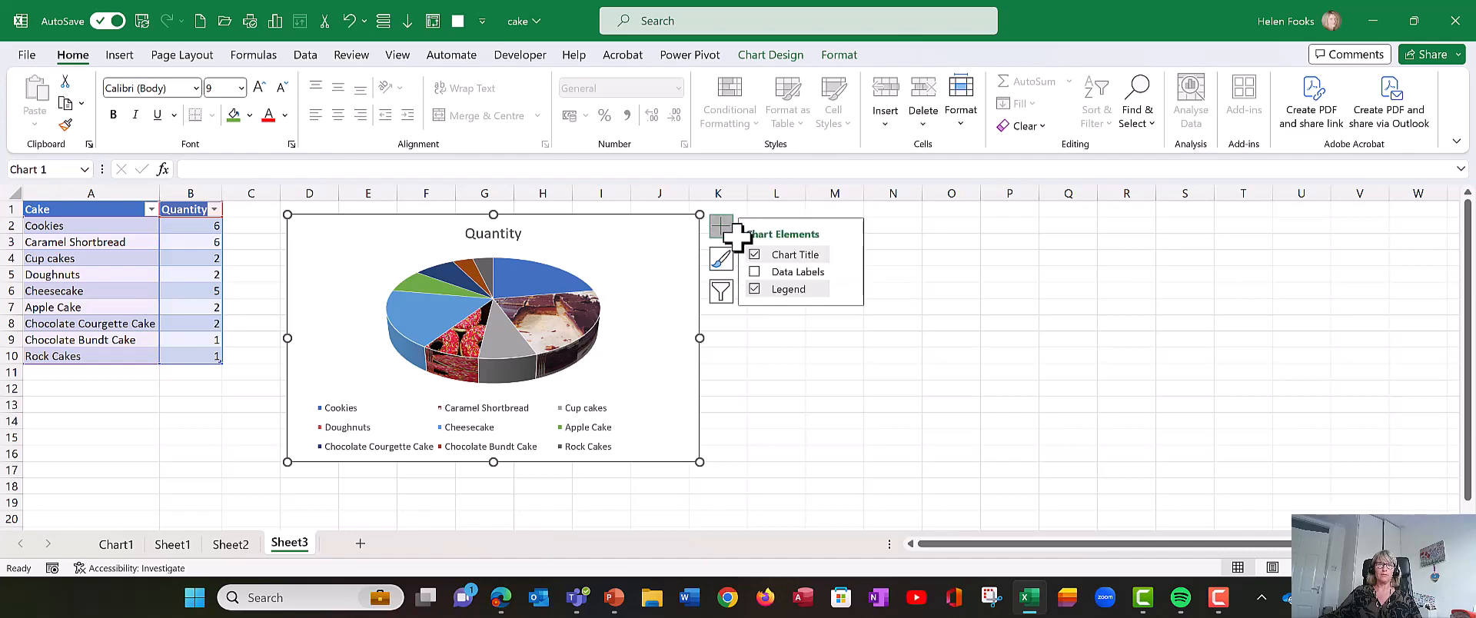
left_click(849, 290)
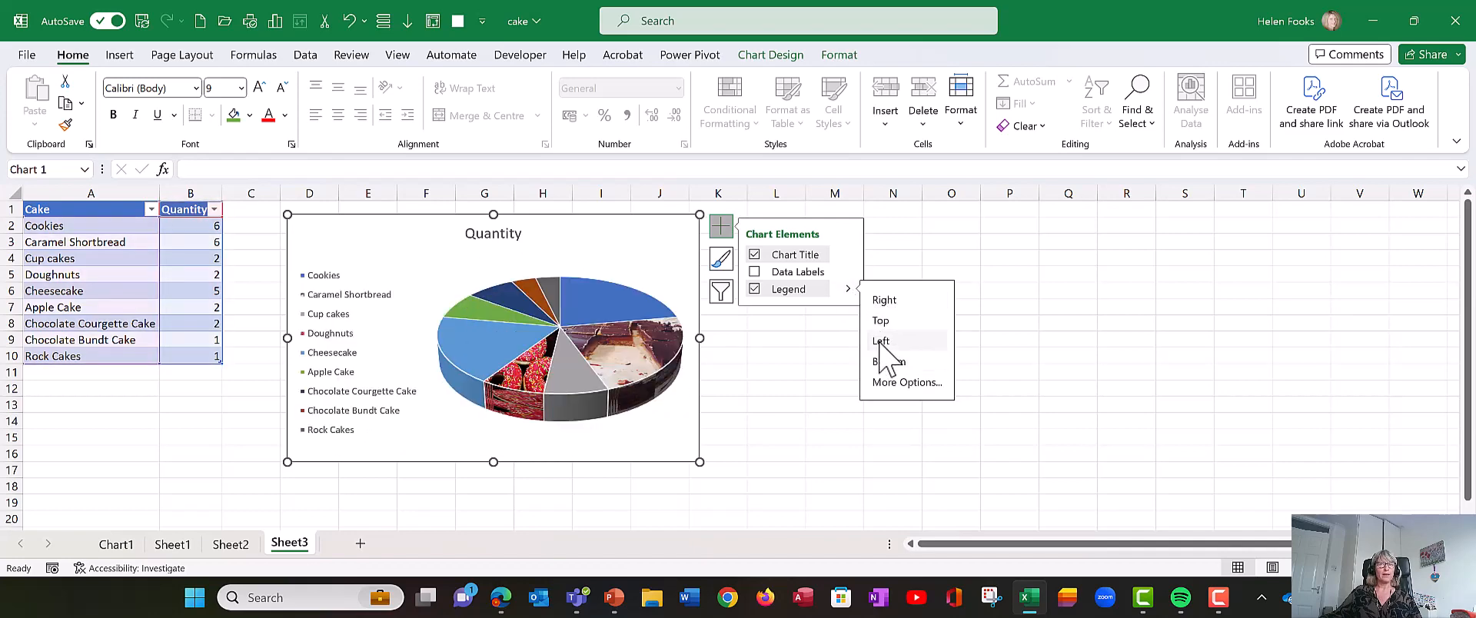
left_click(799, 425)
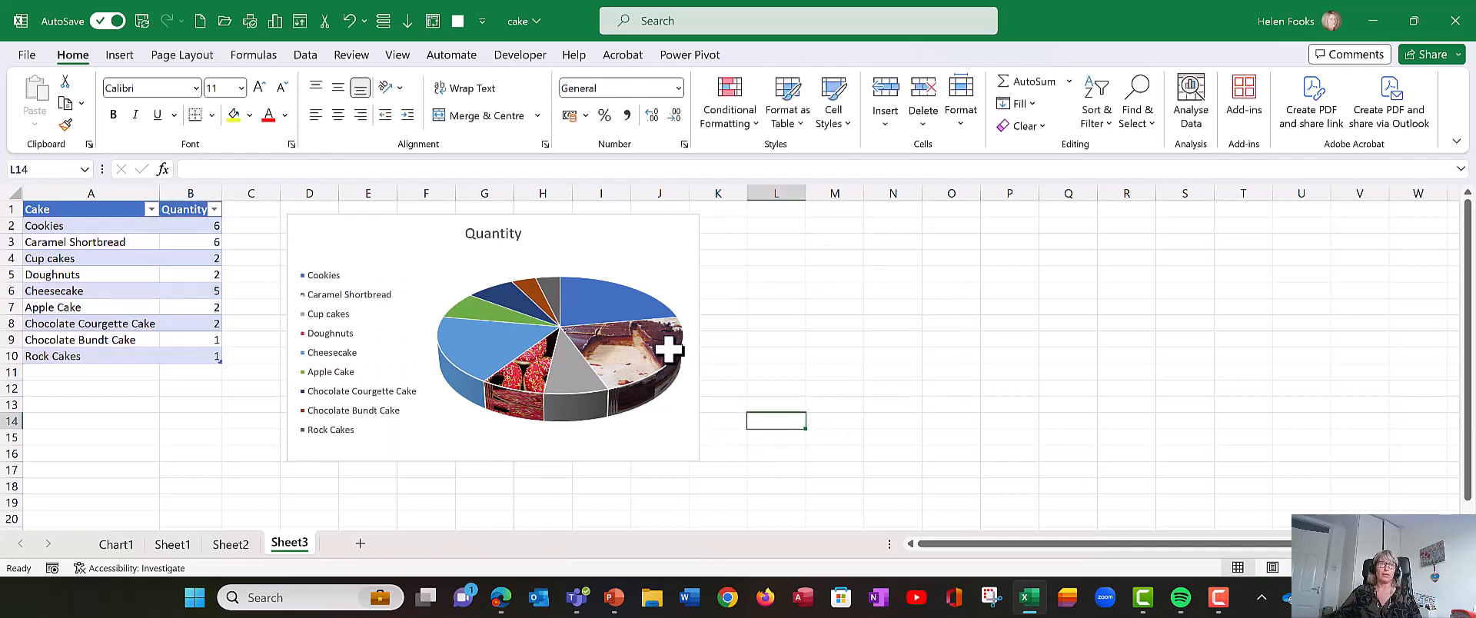
Step: Delete the Quantity title from the pie chart on Sheet3
left_click(507, 238)
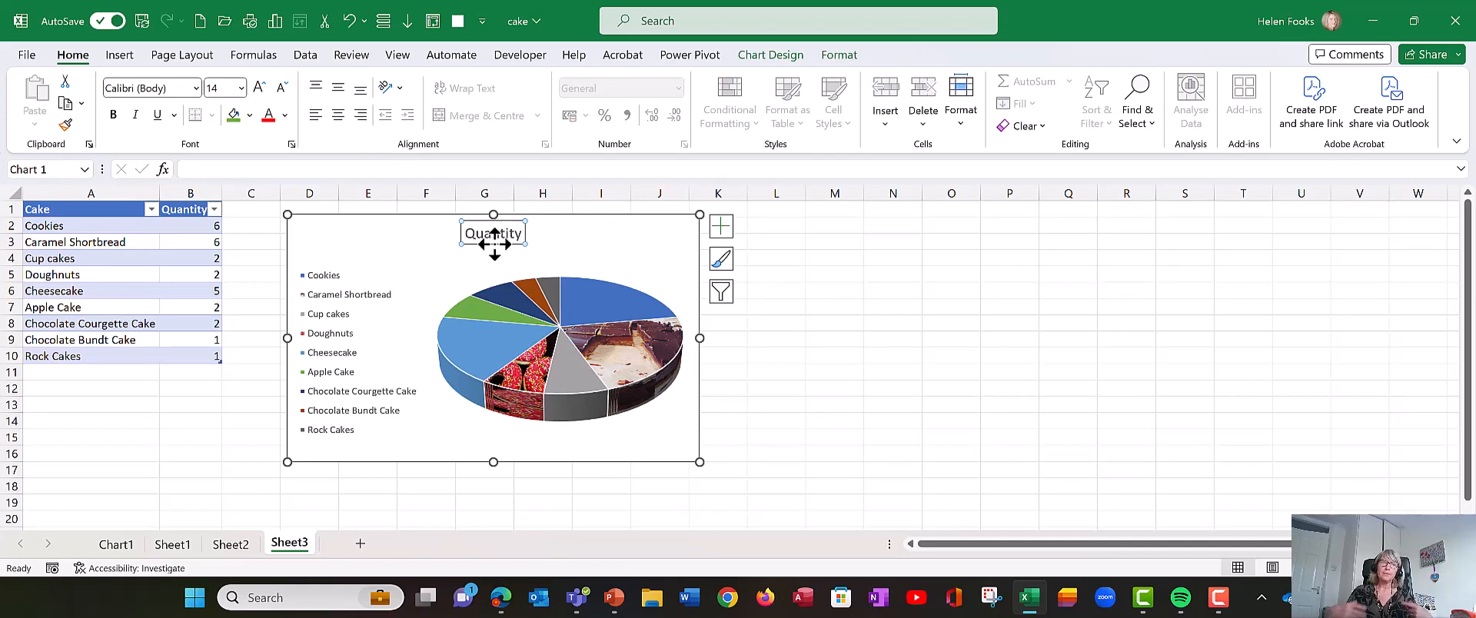
key("Delete")
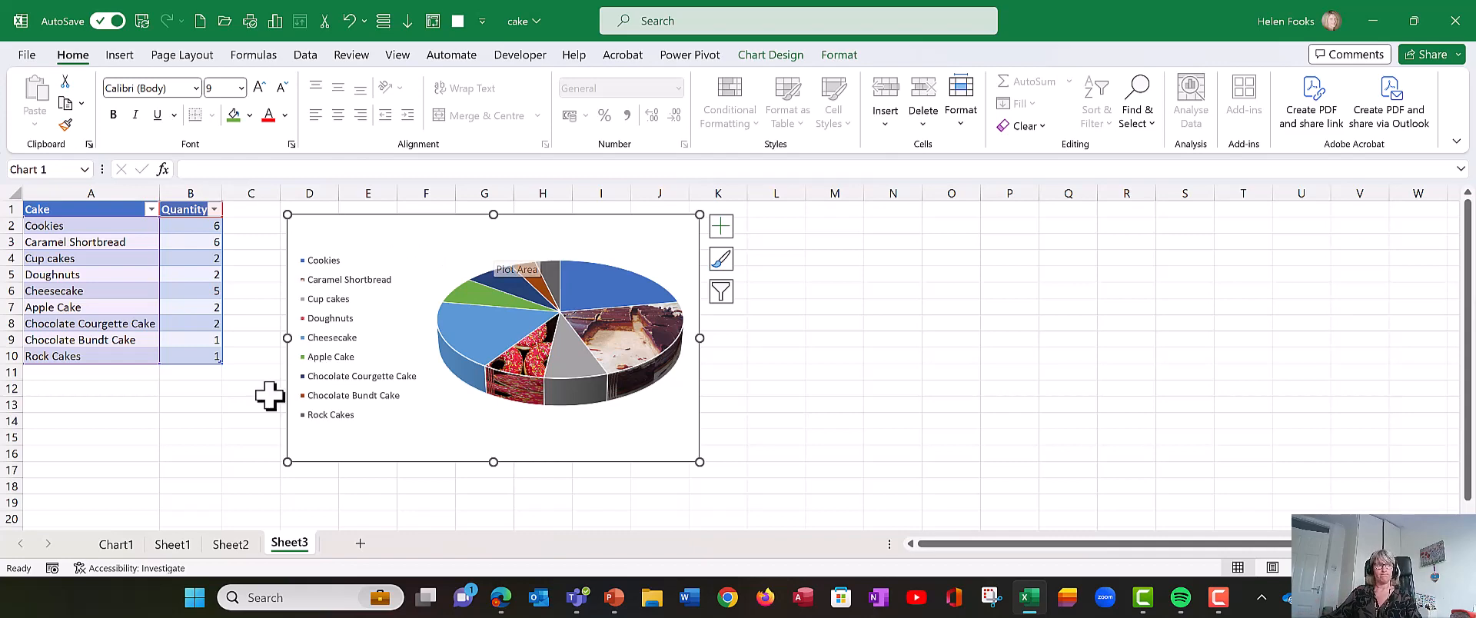
Step: Go to Sheet1 and copy the entire picture-filled pie chart, including its legend
left_click(181, 544)
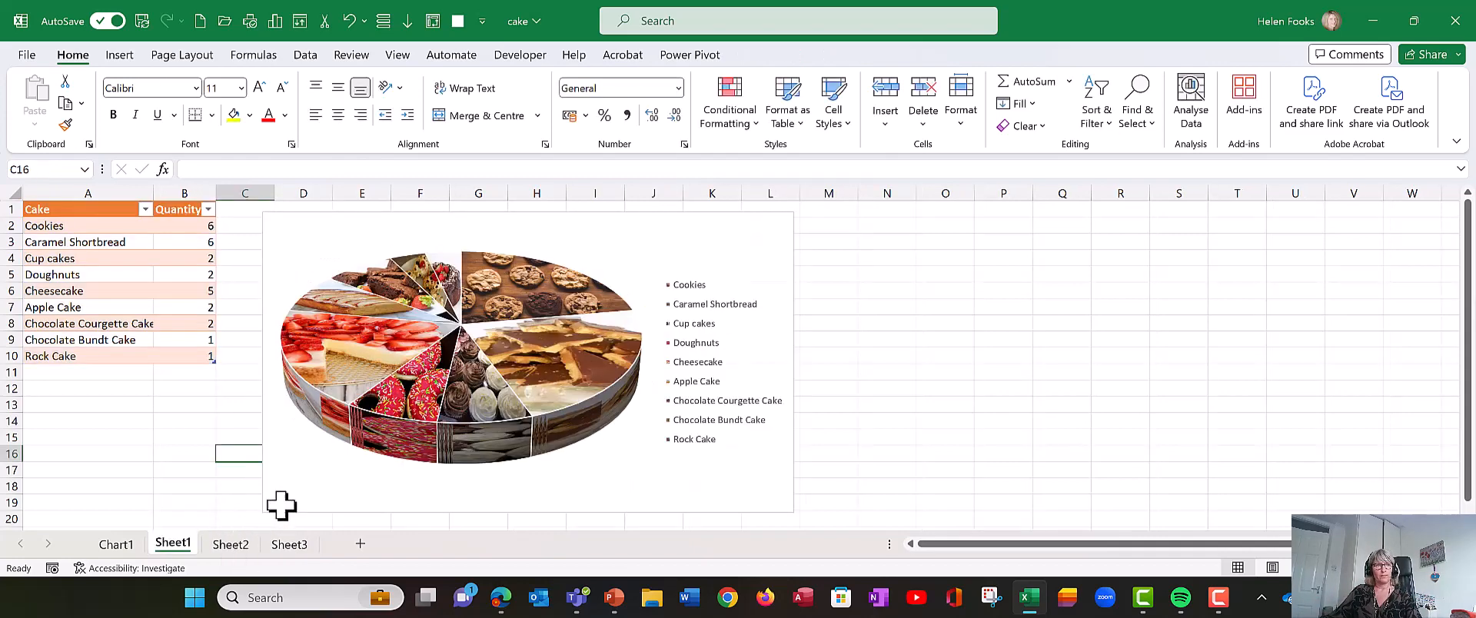
left_click(299, 485)
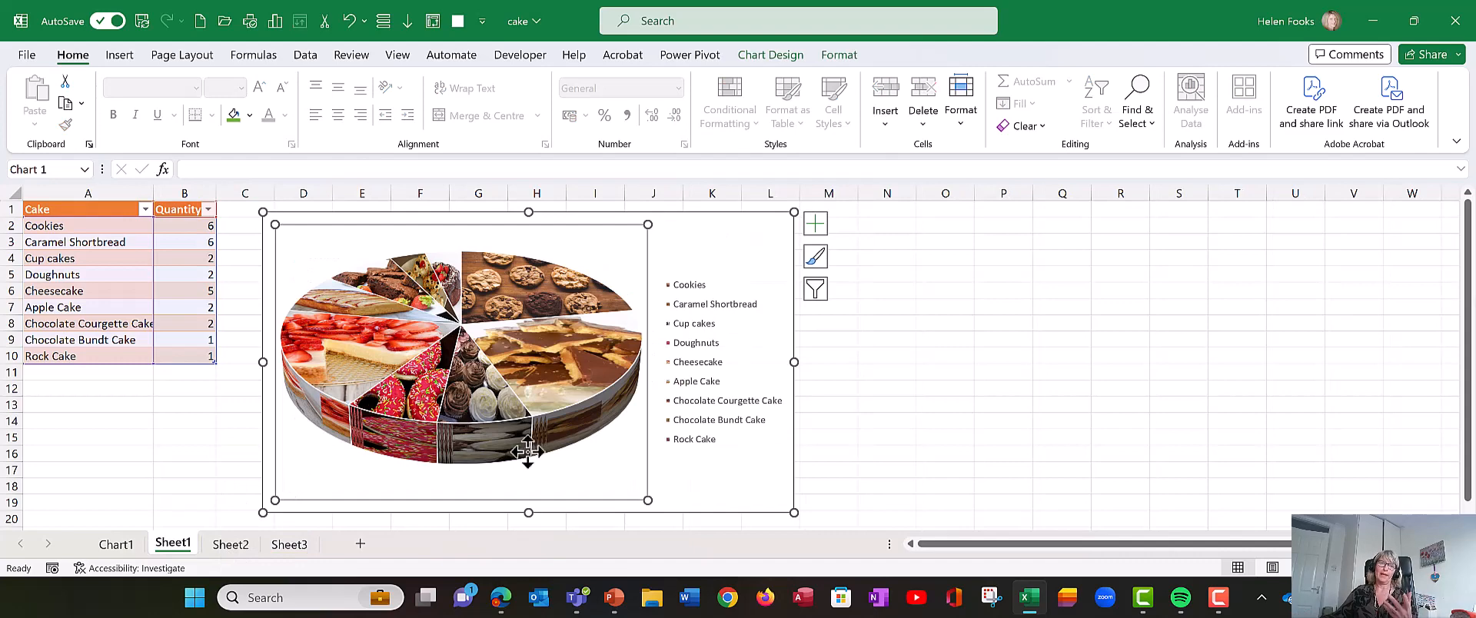
left_click(711, 496)
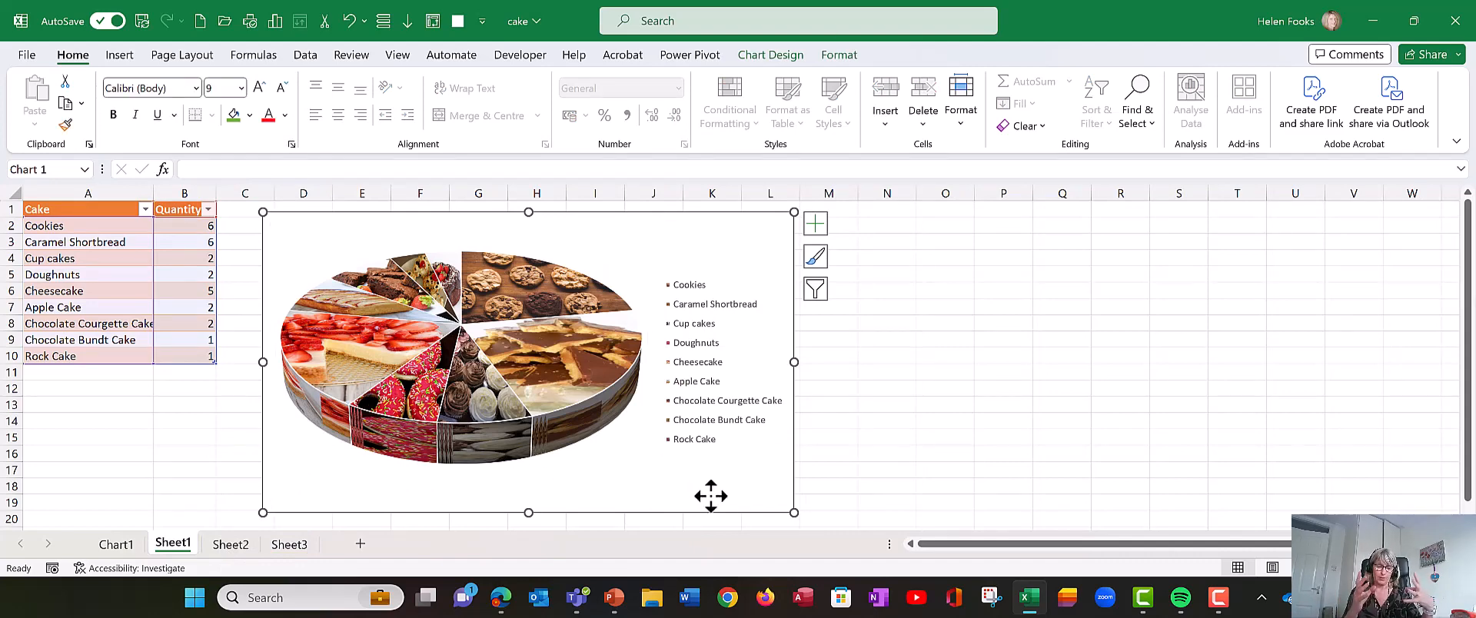
key("ctrl+c")
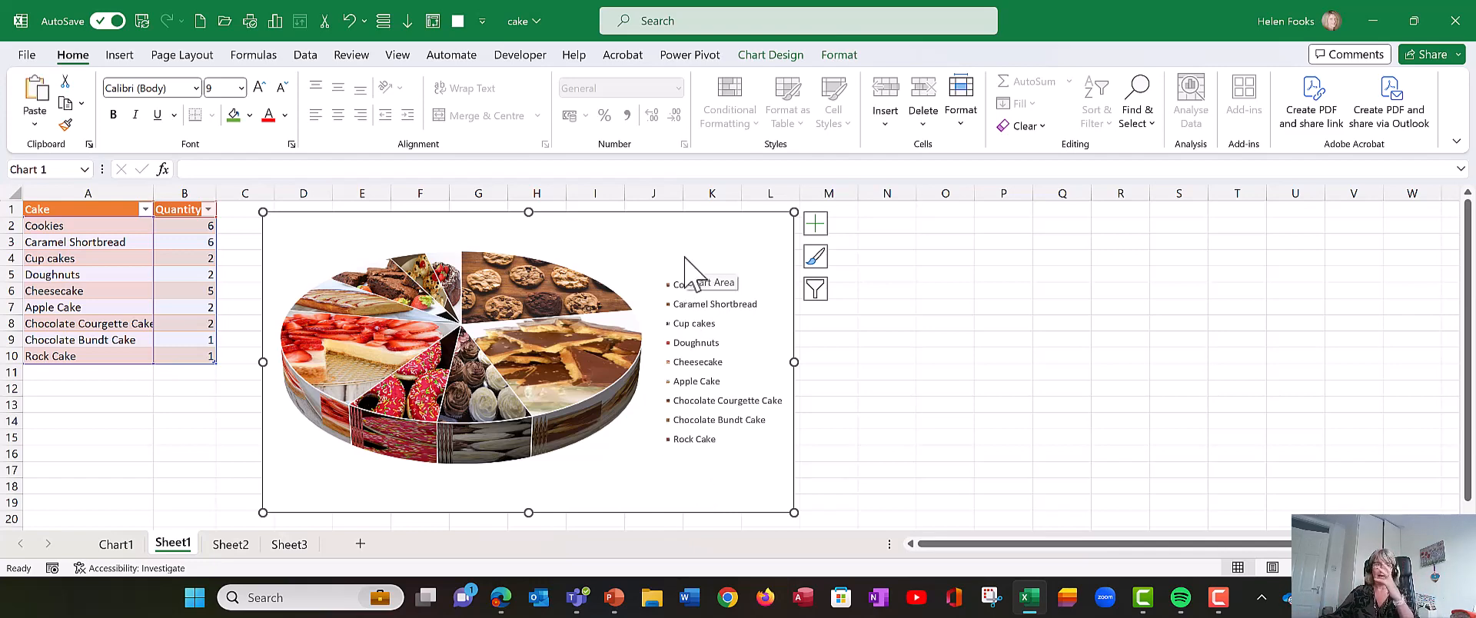
Step: Switch to the PowerPoint presentation and bring up the layout choices for a new slide
left_click(614, 600)
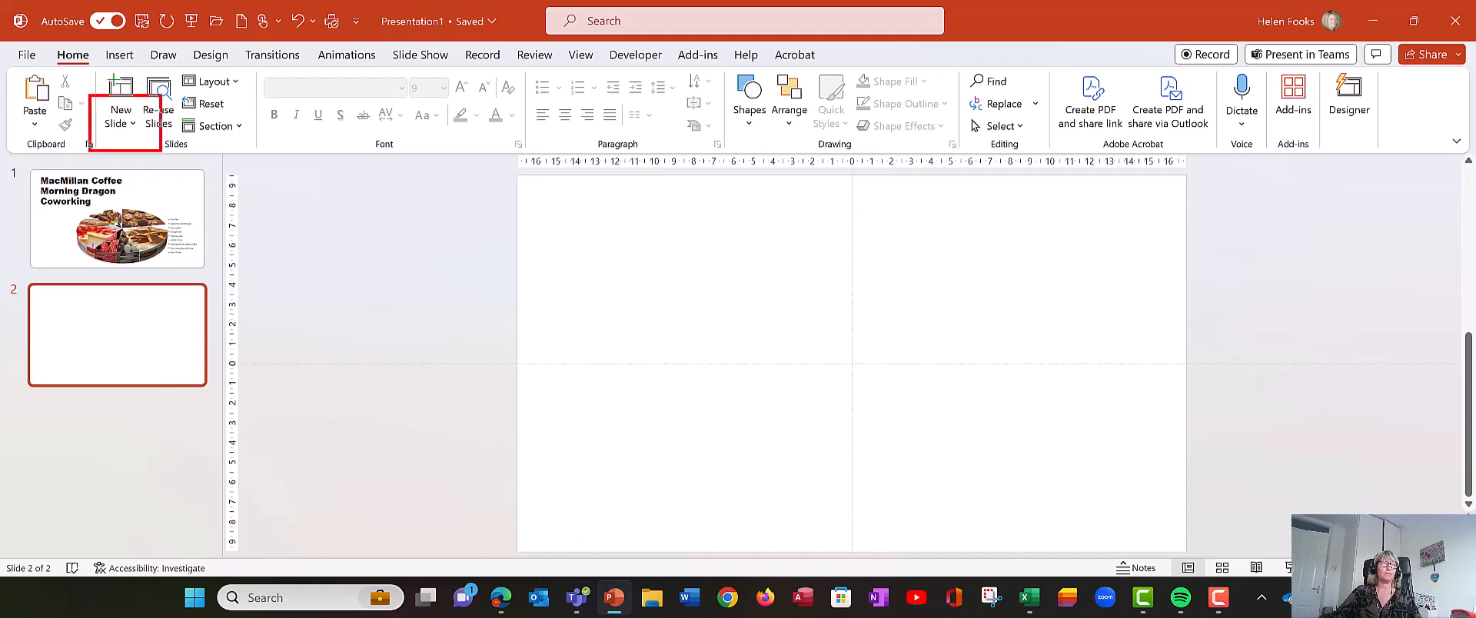
left_click(130, 125)
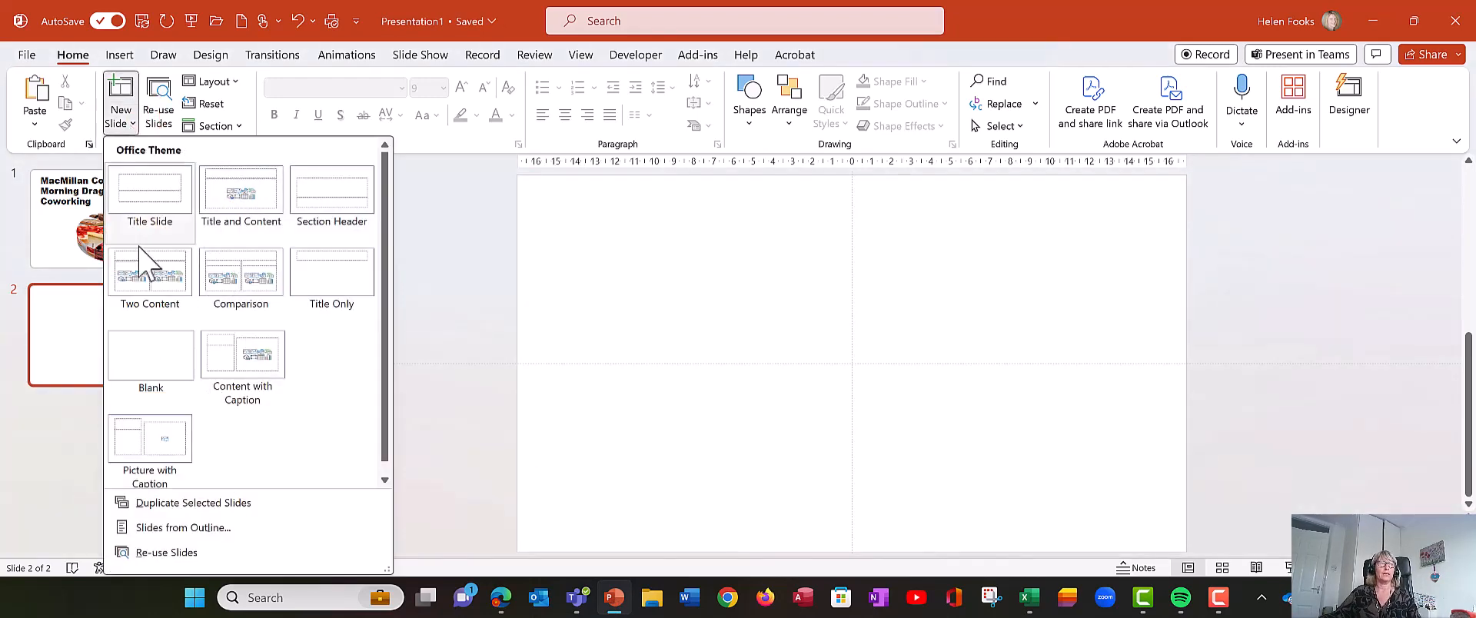